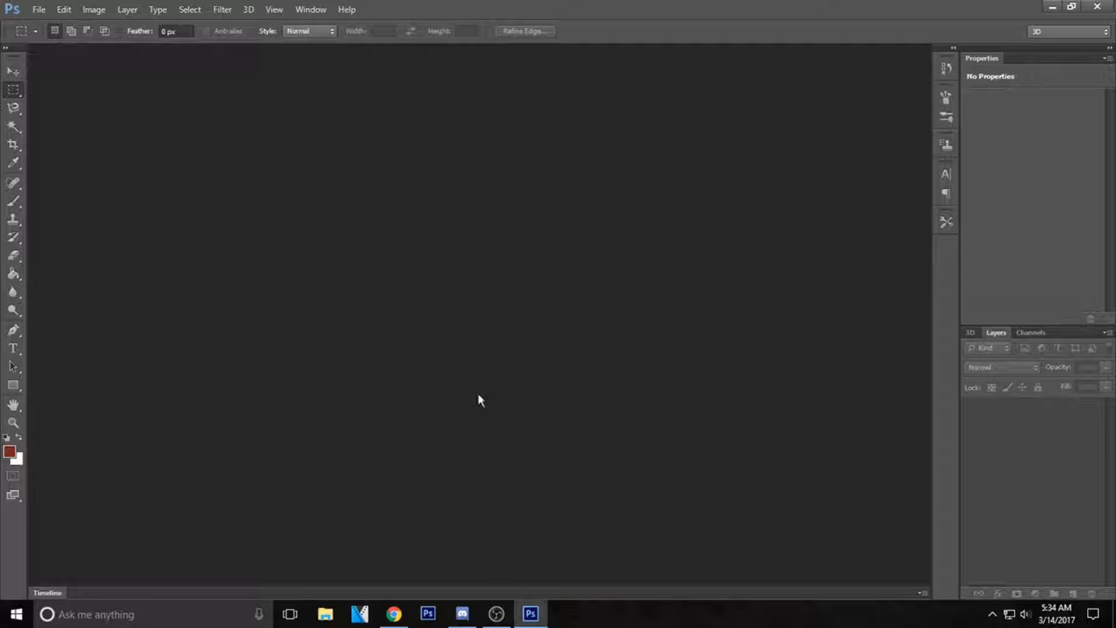
Switch to Chrome and look over the DMRNXS16 Templates PSD download page on Stunod Racing.
click(394, 614)
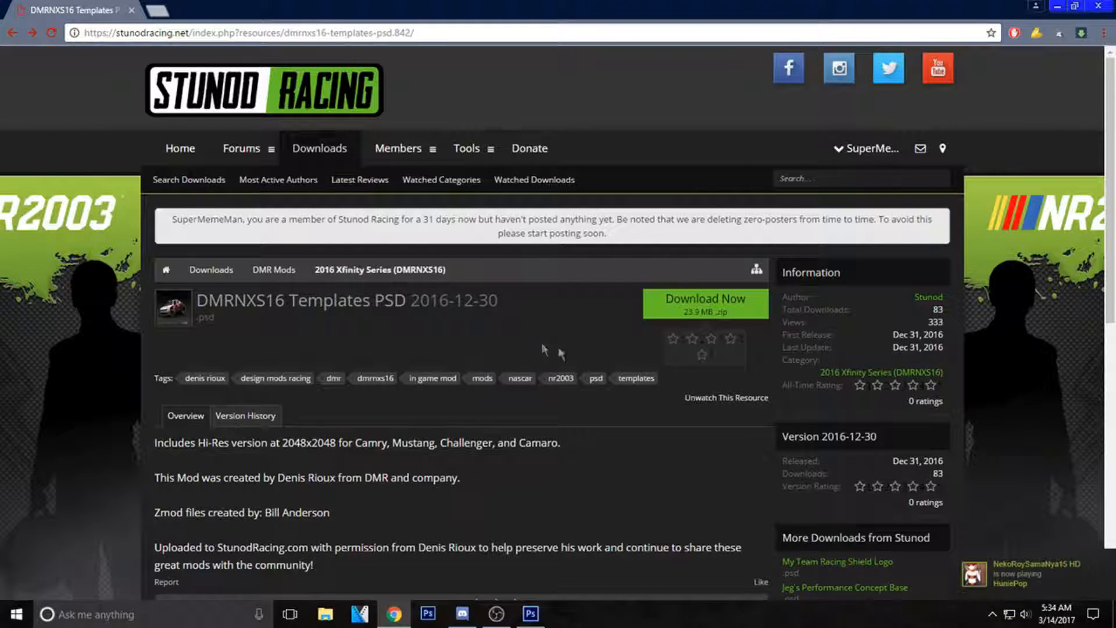
scroll(192, 80, down, 1)
scroll(254, 106, up, 1)
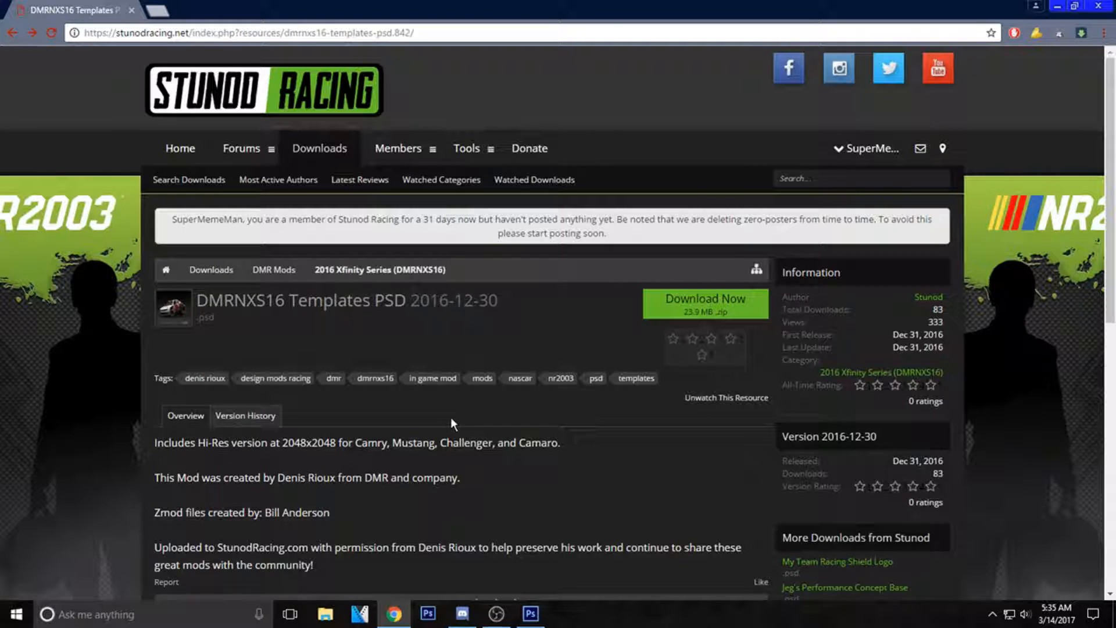
Return to Photoshop and open the DMRNXS16_Camaro_2048PSD template from the XFINITY 2016-2017 folder.
key(alt+Tab)
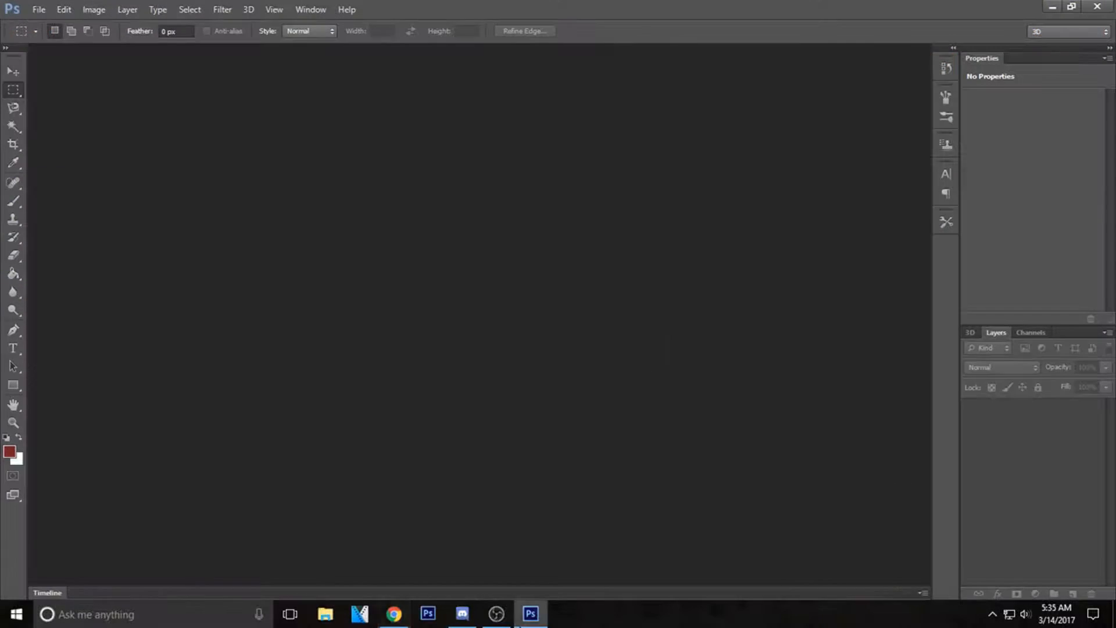
click(33, 10)
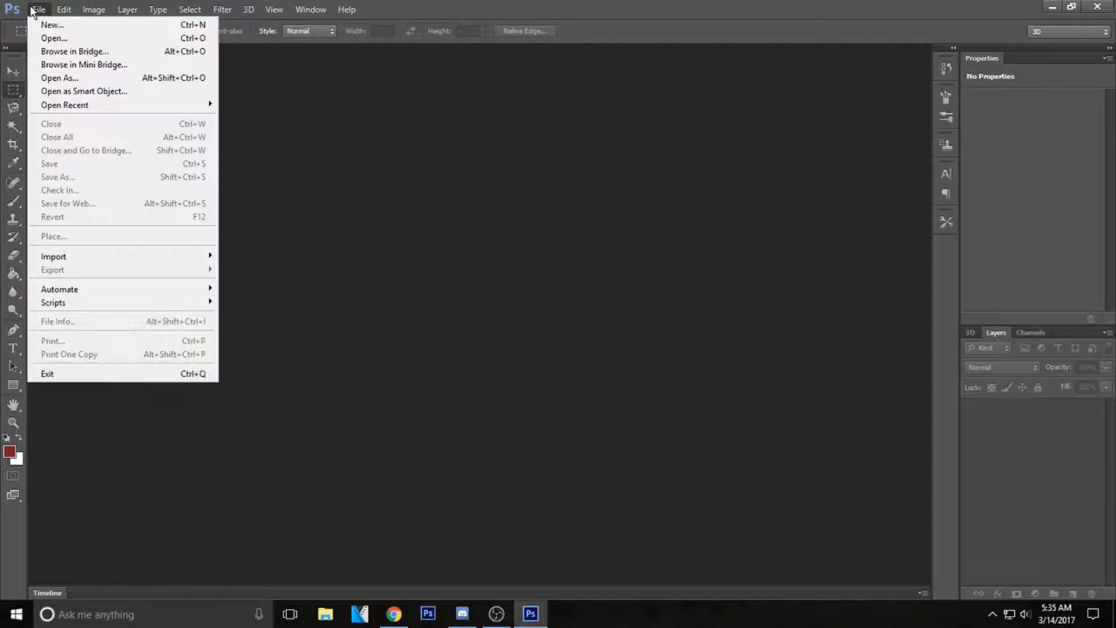
click(48, 37)
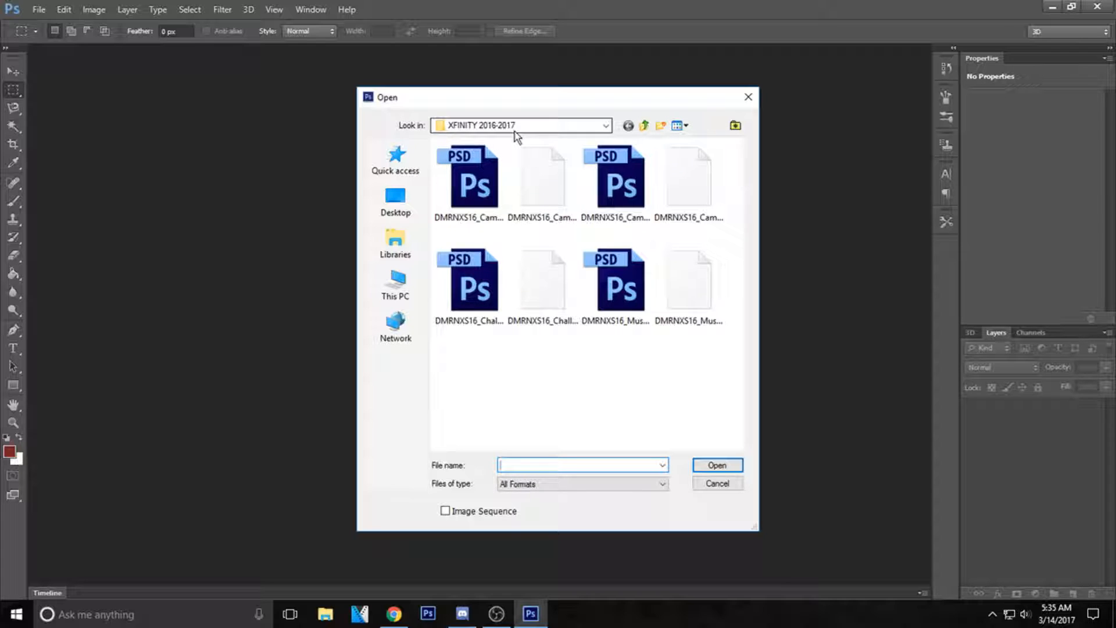
click(465, 175)
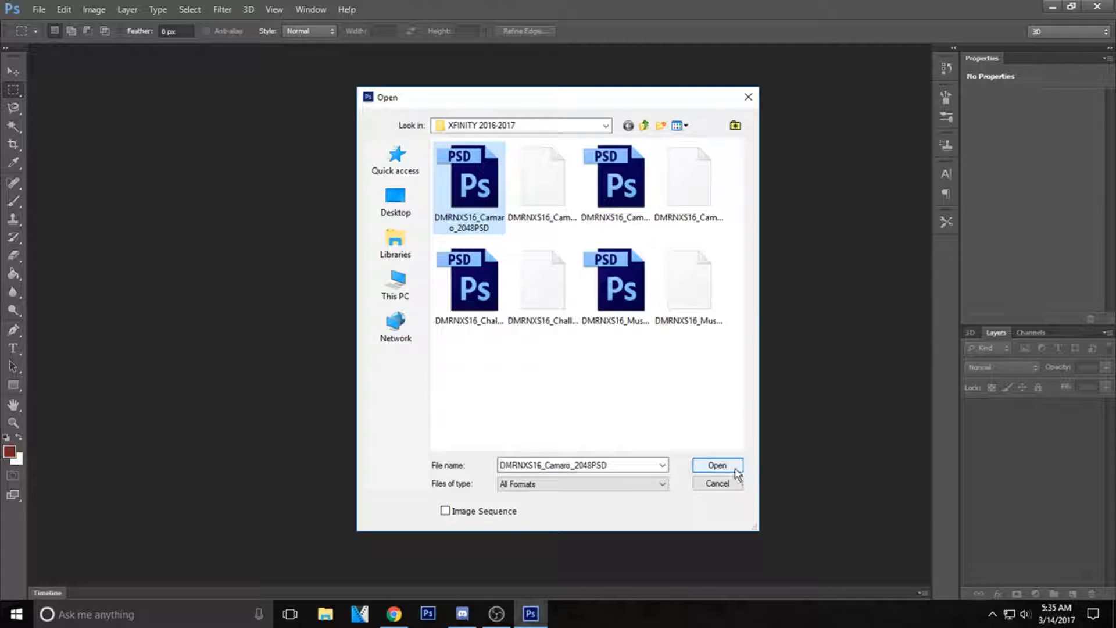
click(716, 465)
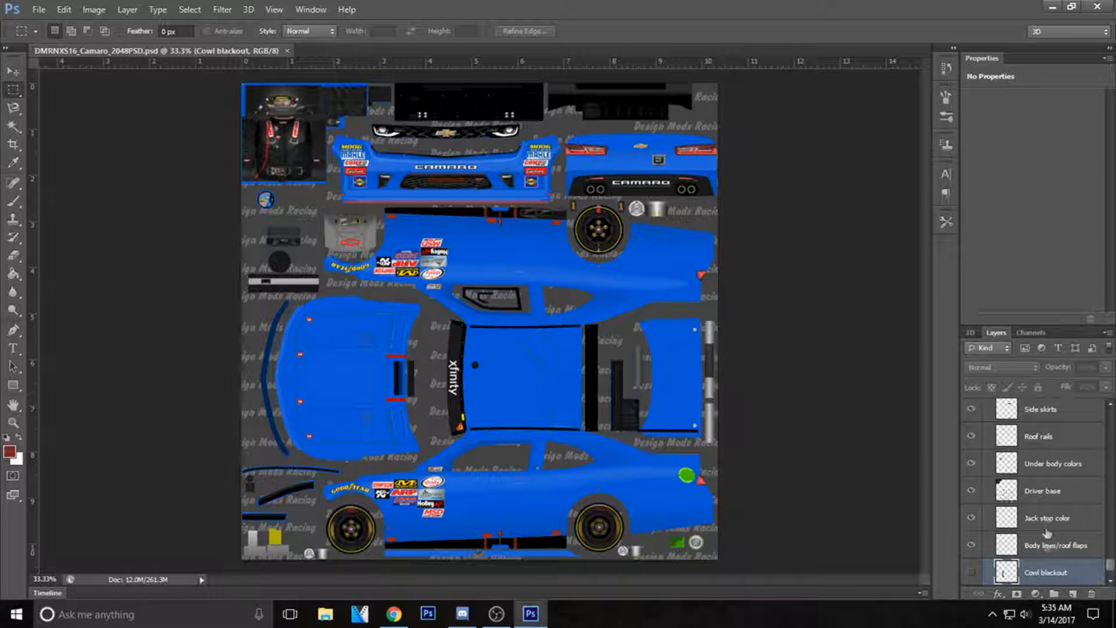
Examine the Camaro template's layer stack, from the Base layer up through the body line, shading and logo layers.
scroll(1063, 513, up, 3)
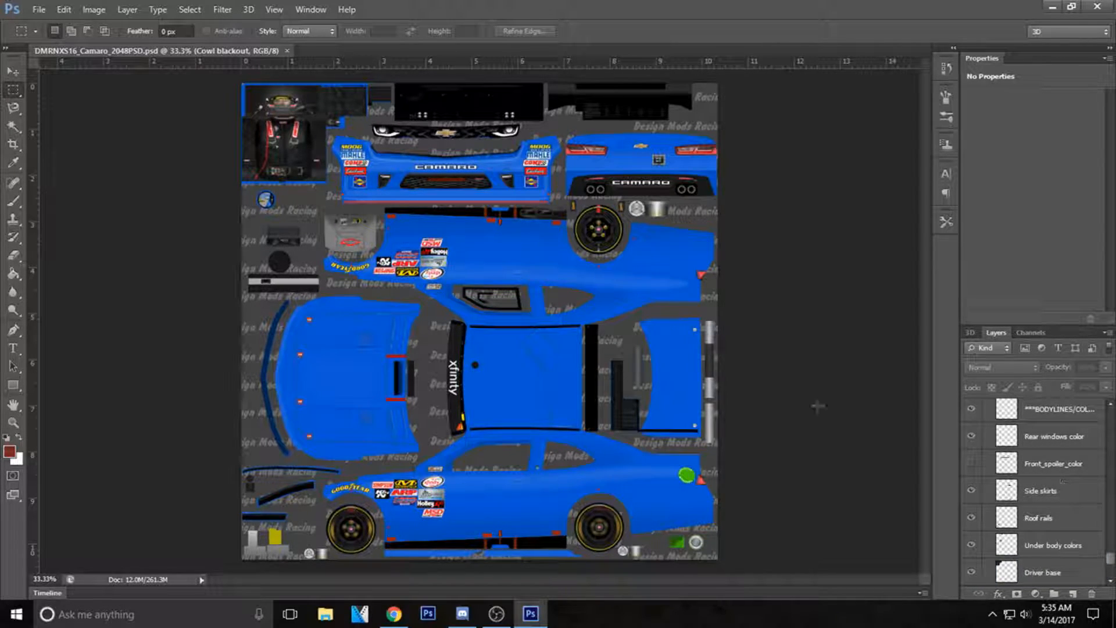
click(13, 70)
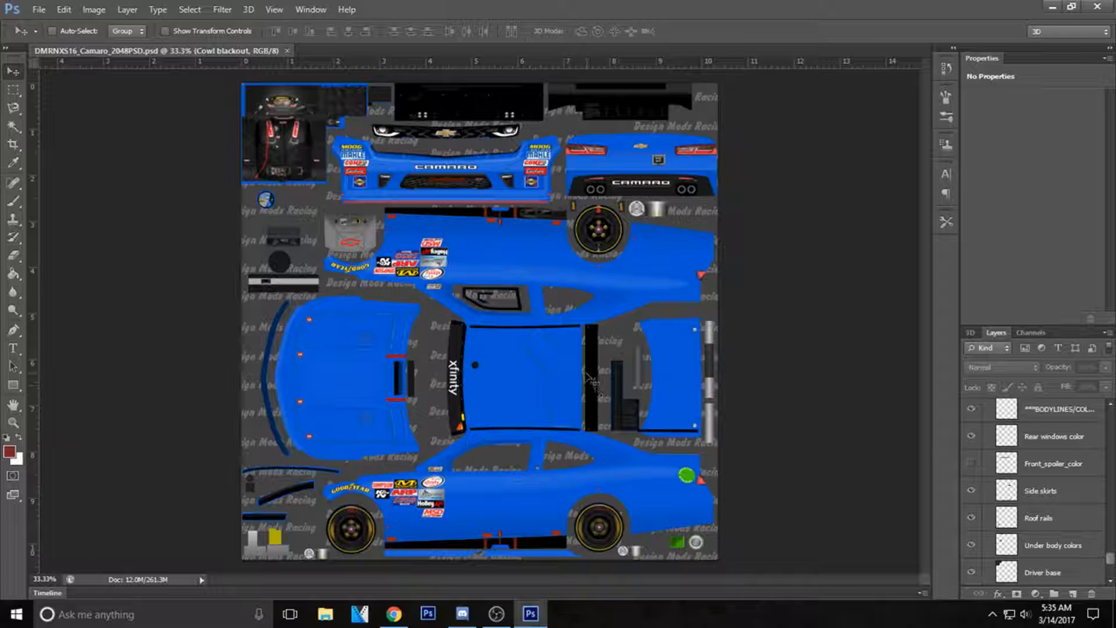
scroll(1044, 513, up, 1)
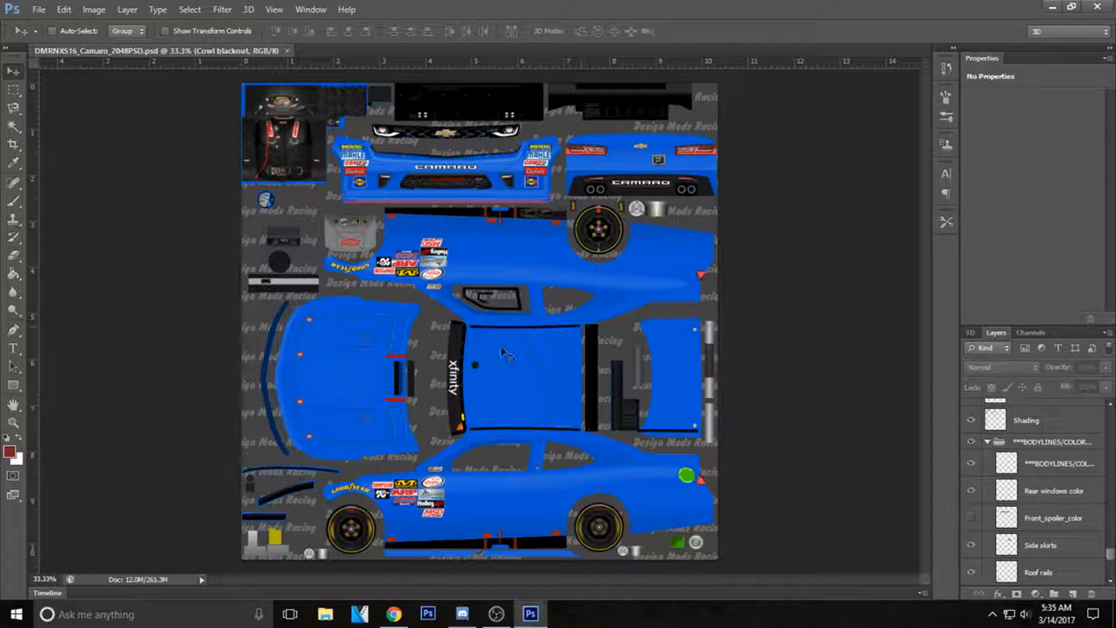
scroll(1089, 544, down, 3)
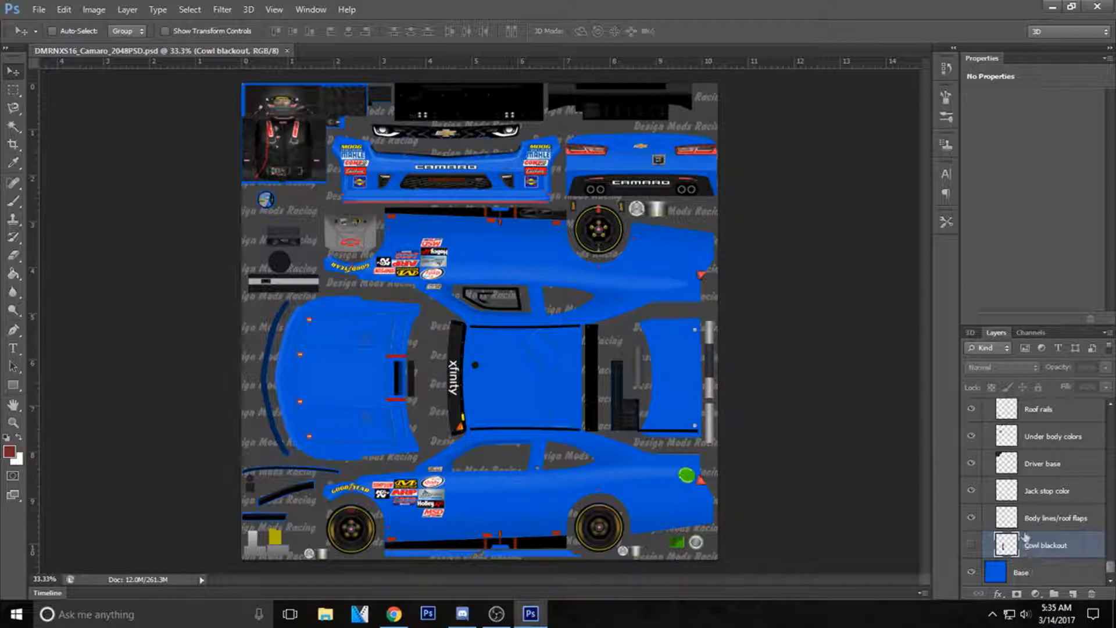
scroll(1024, 545, up, 2)
scroll(1058, 514, up, 6)
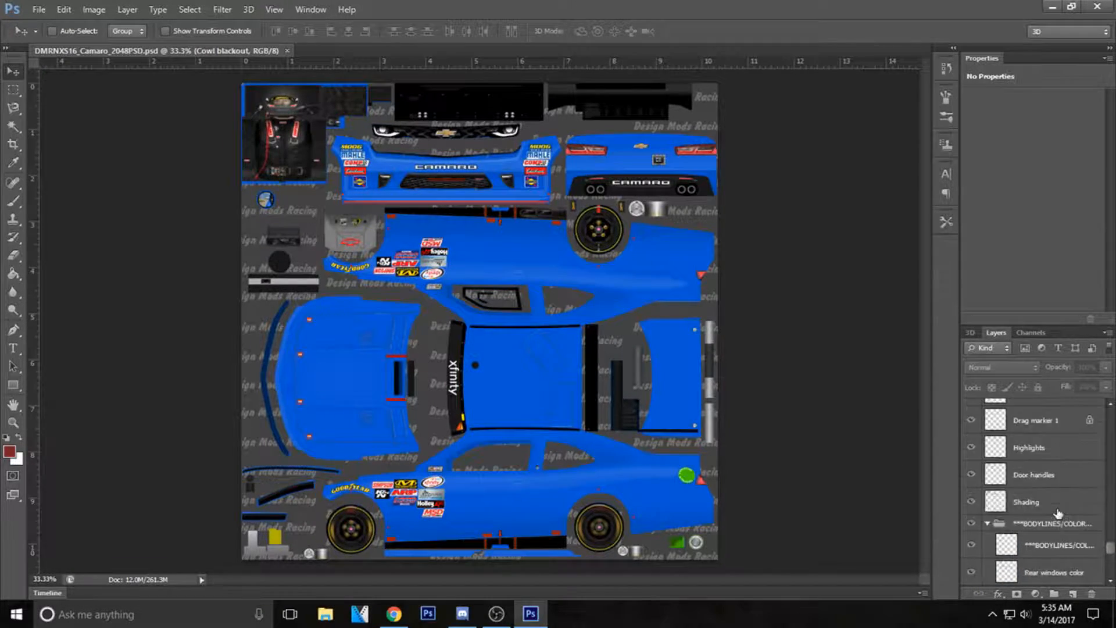
scroll(1046, 512, up, 8)
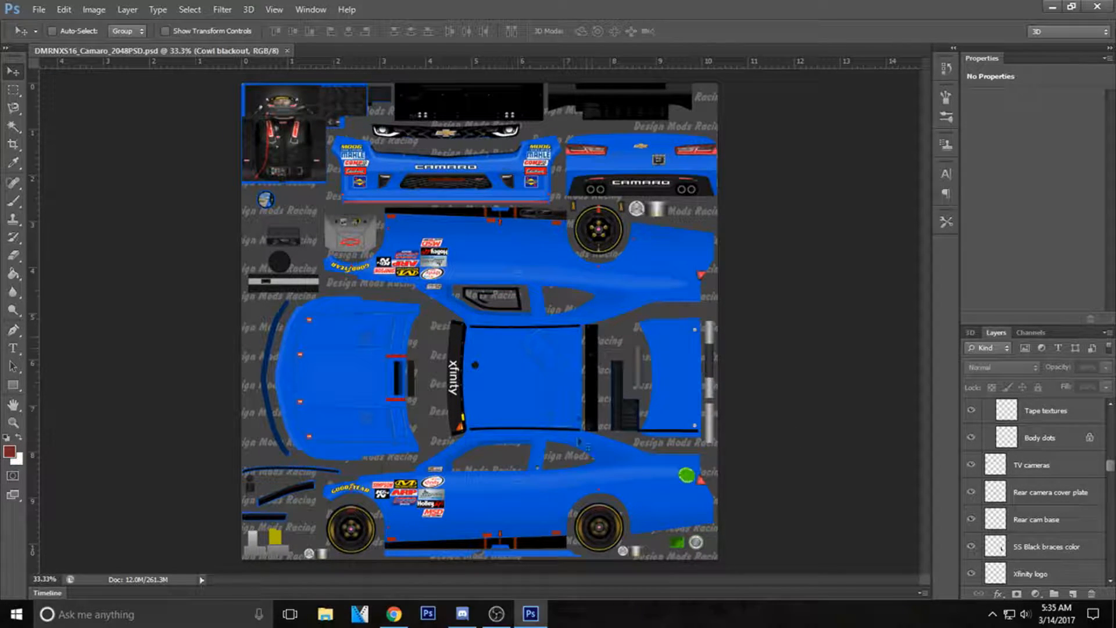
scroll(1072, 504, down, 5)
scroll(1064, 494, down, 8)
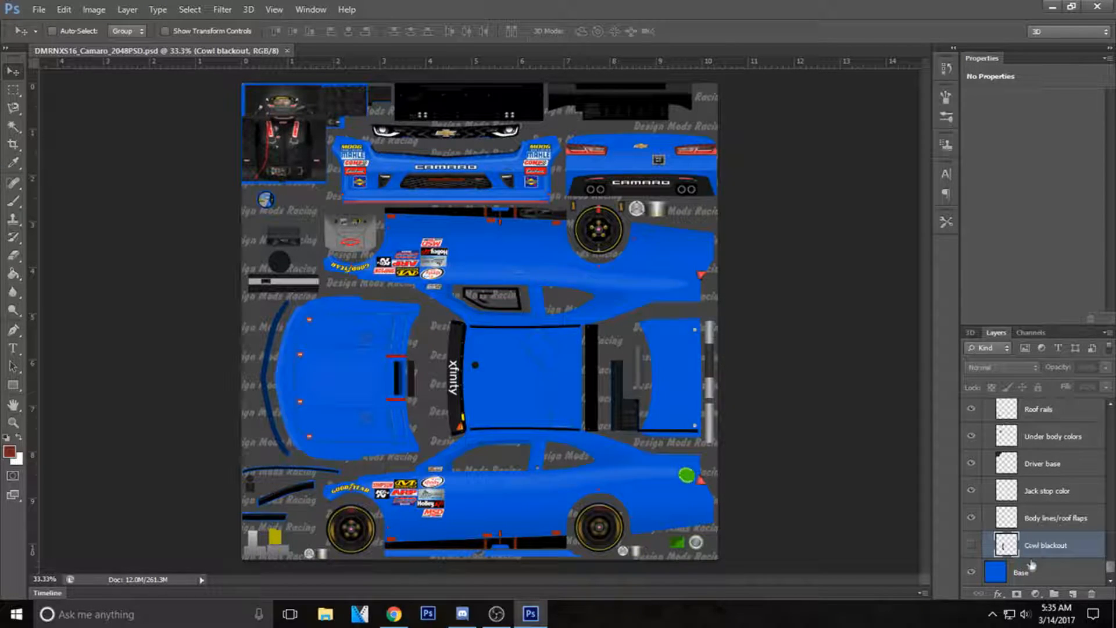
Paint the whole Base layer white with the Brush tool to replace the car's body colour.
click(1034, 571)
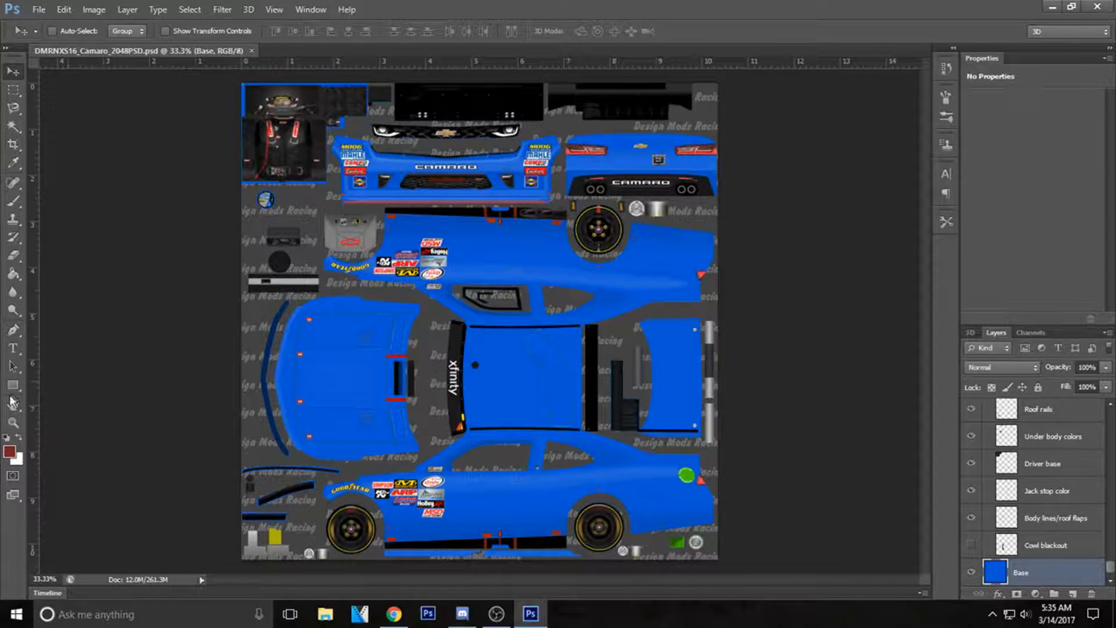
click(19, 437)
click(13, 200)
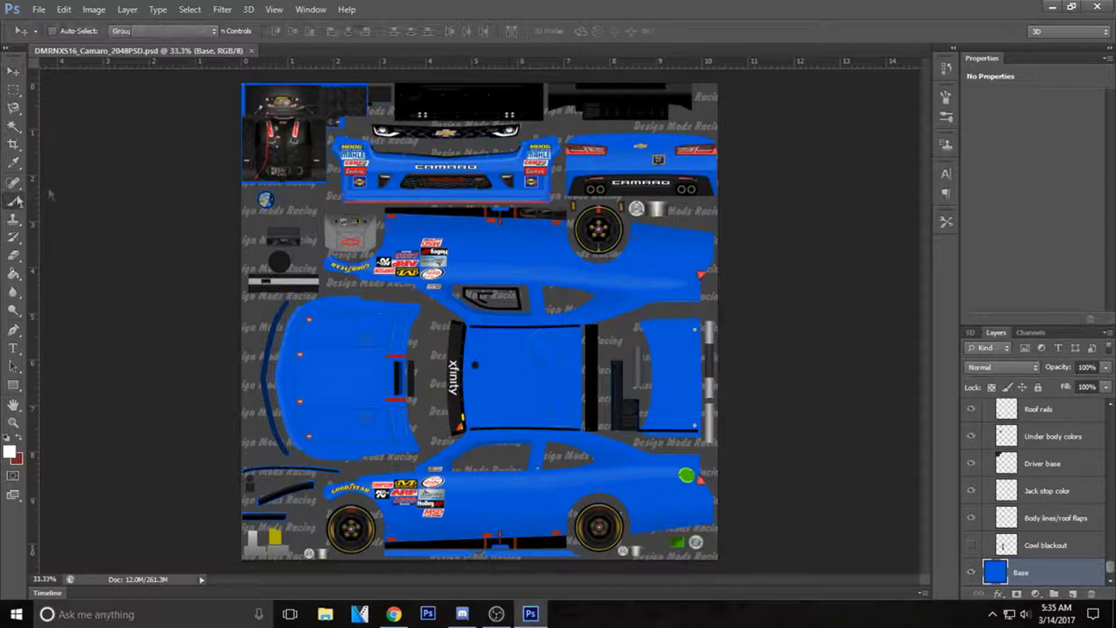
mouse_move(439, 158)
mouse_down()
mouse_move(260, 166)
mouse_move(758, 206)
mouse_move(273, 170)
mouse_move(662, 167)
mouse_move(169, 137)
mouse_move(165, 102)
mouse_move(645, 176)
mouse_move(279, 299)
mouse_move(616, 360)
mouse_move(697, 523)
mouse_move(340, 441)
mouse_move(511, 451)
mouse_move(325, 430)
mouse_up()
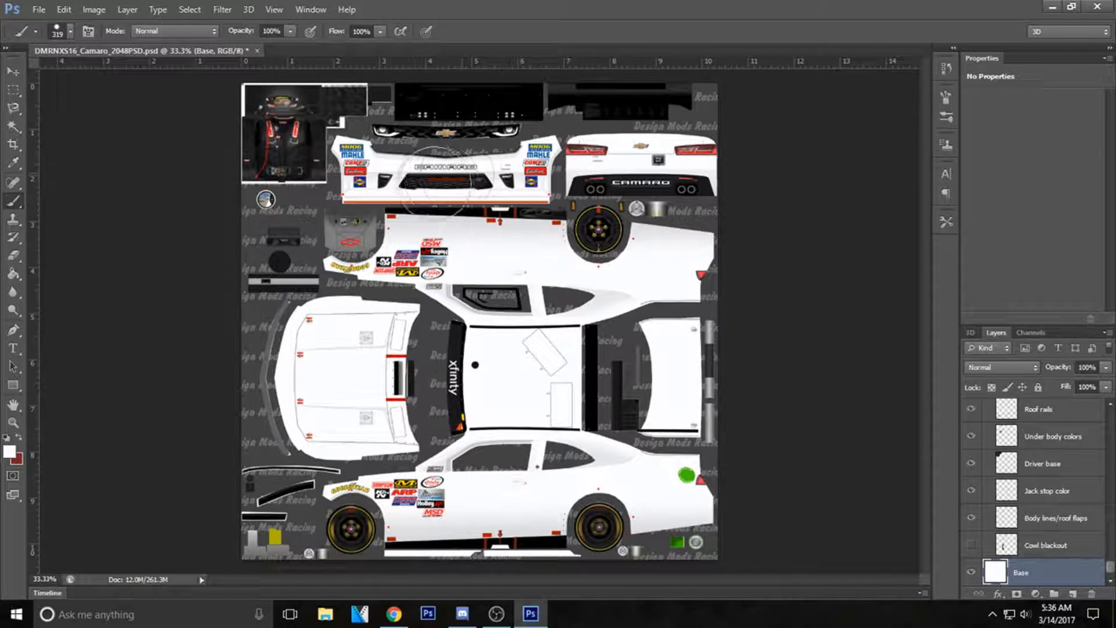
click(13, 71)
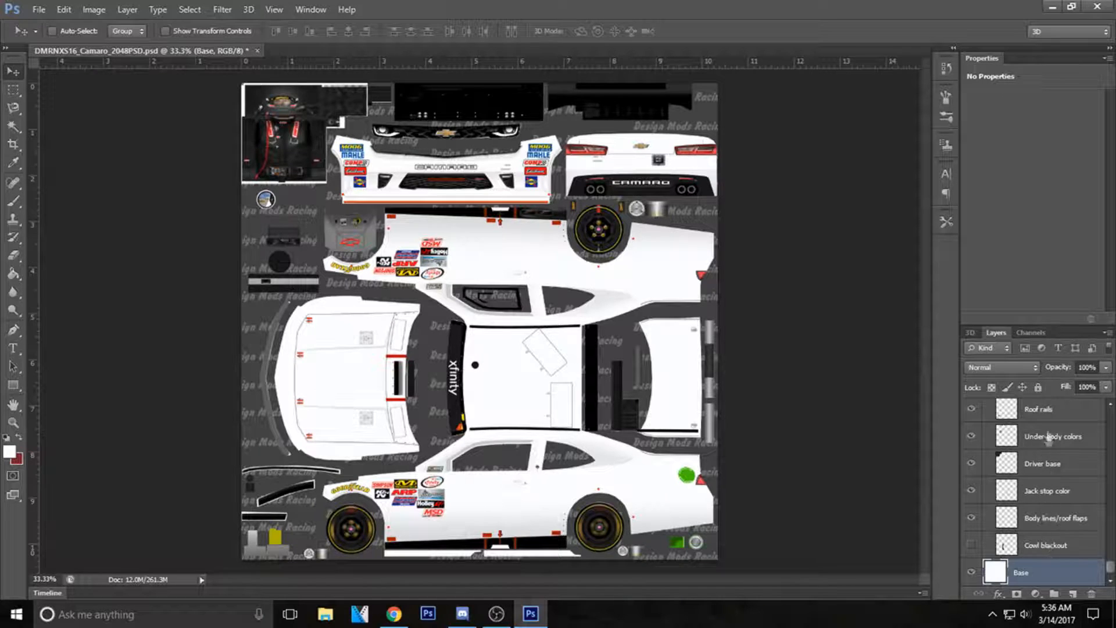
Open the dr-pepper logo image from the NR2003 folder in Pictures.
click(39, 9)
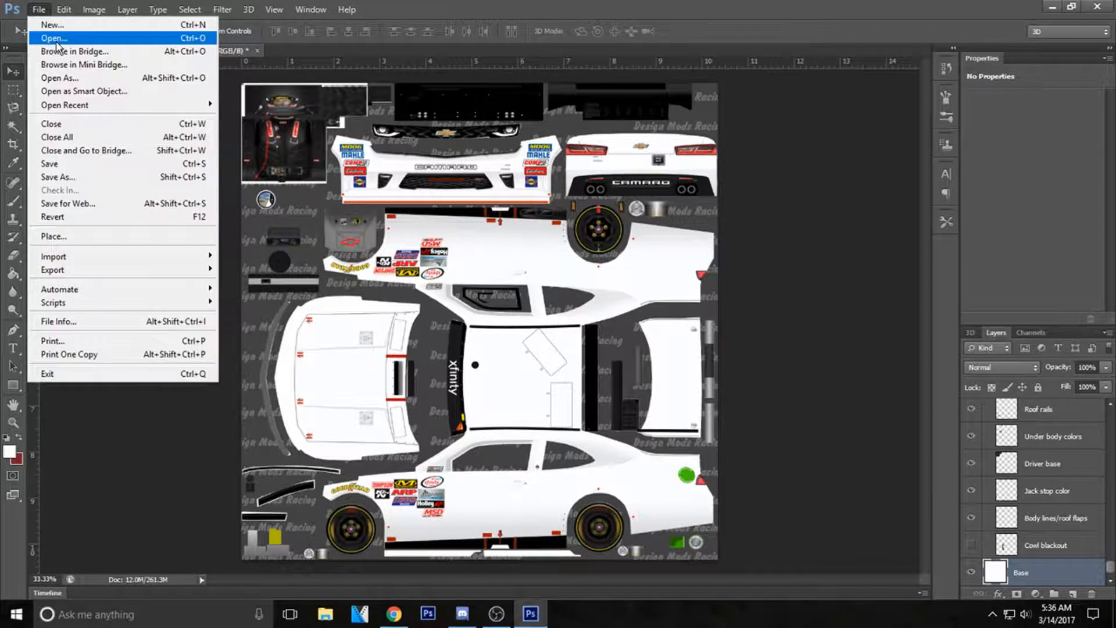
click(55, 38)
click(606, 126)
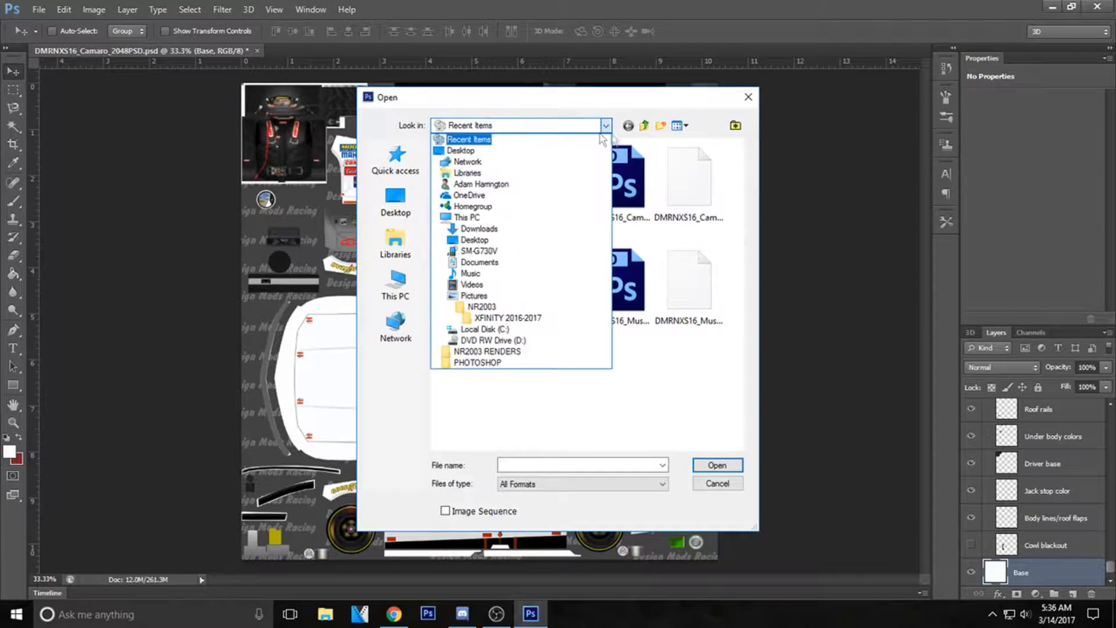
click(474, 295)
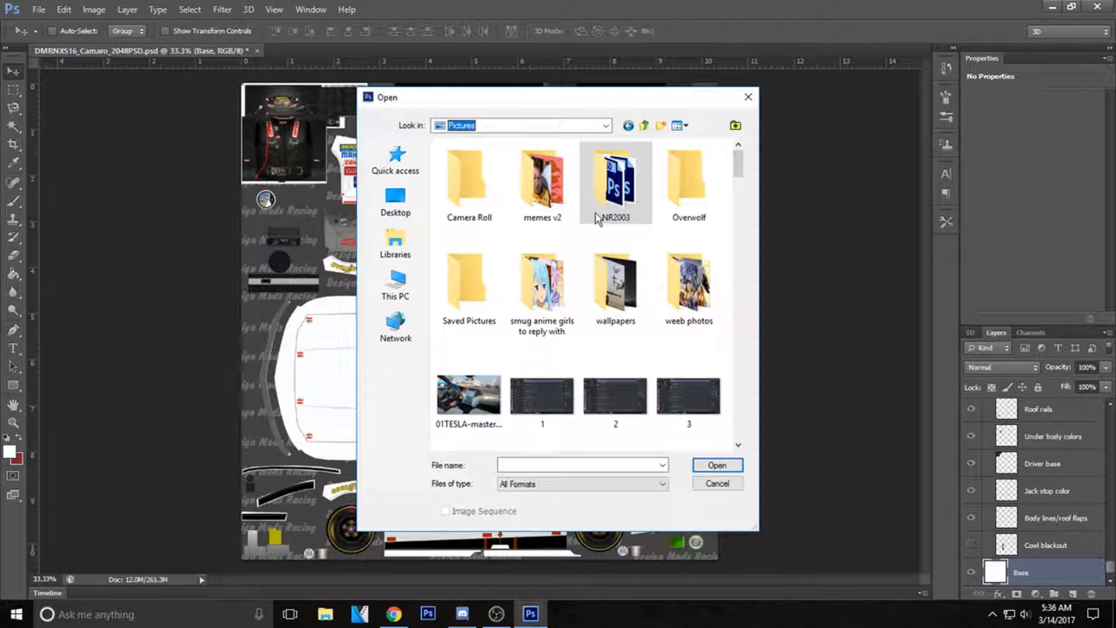
double_click(595, 213)
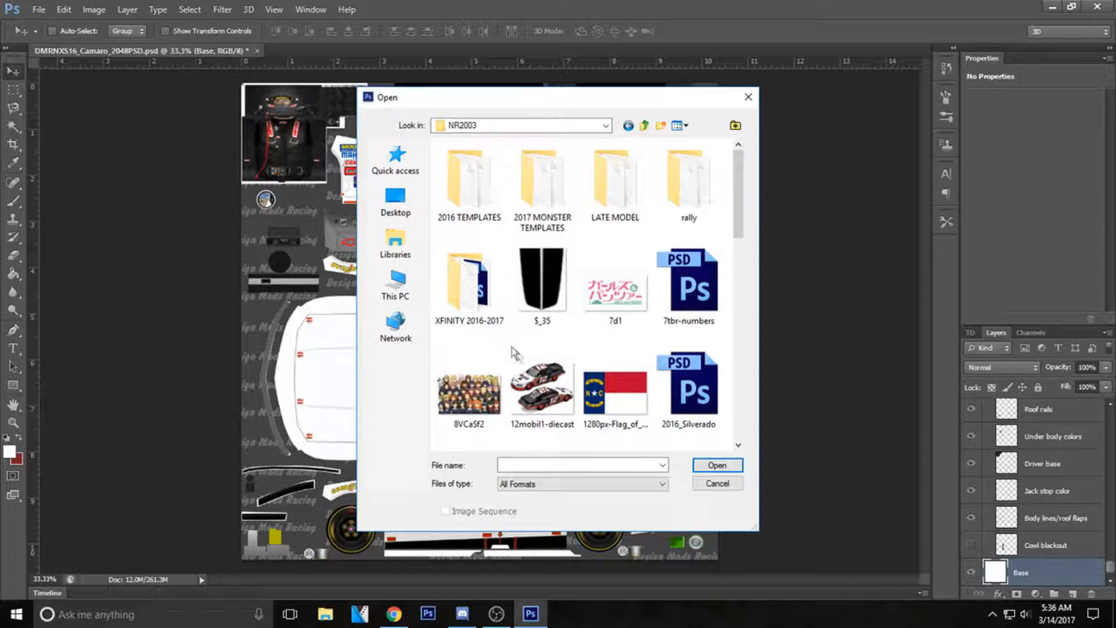
scroll(511, 351, down, 2)
scroll(499, 313, down, 2)
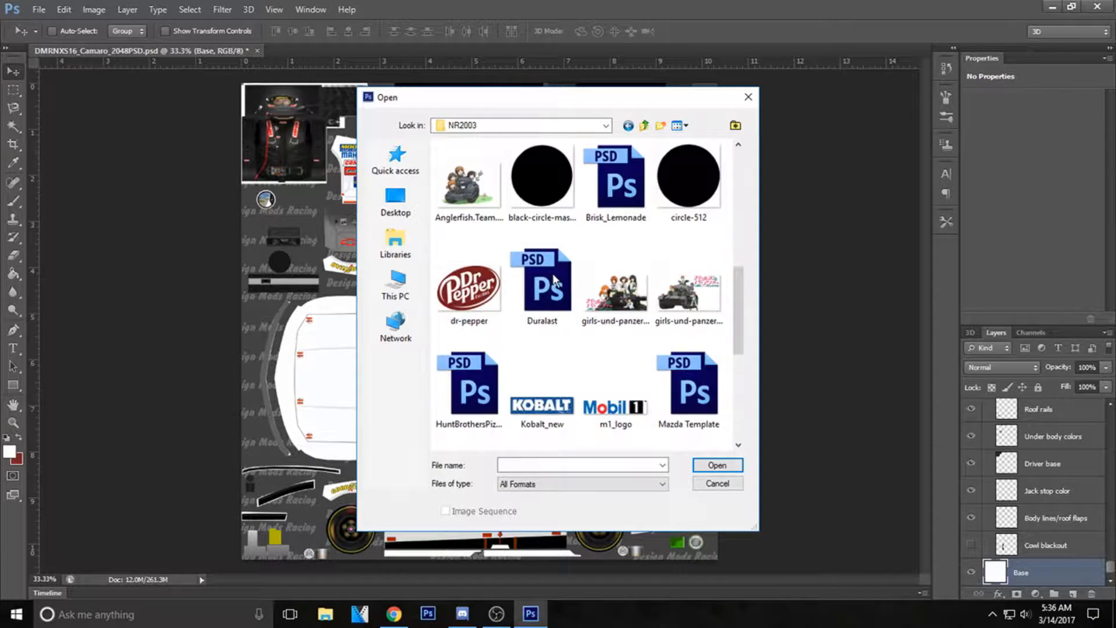
click(494, 290)
click(716, 465)
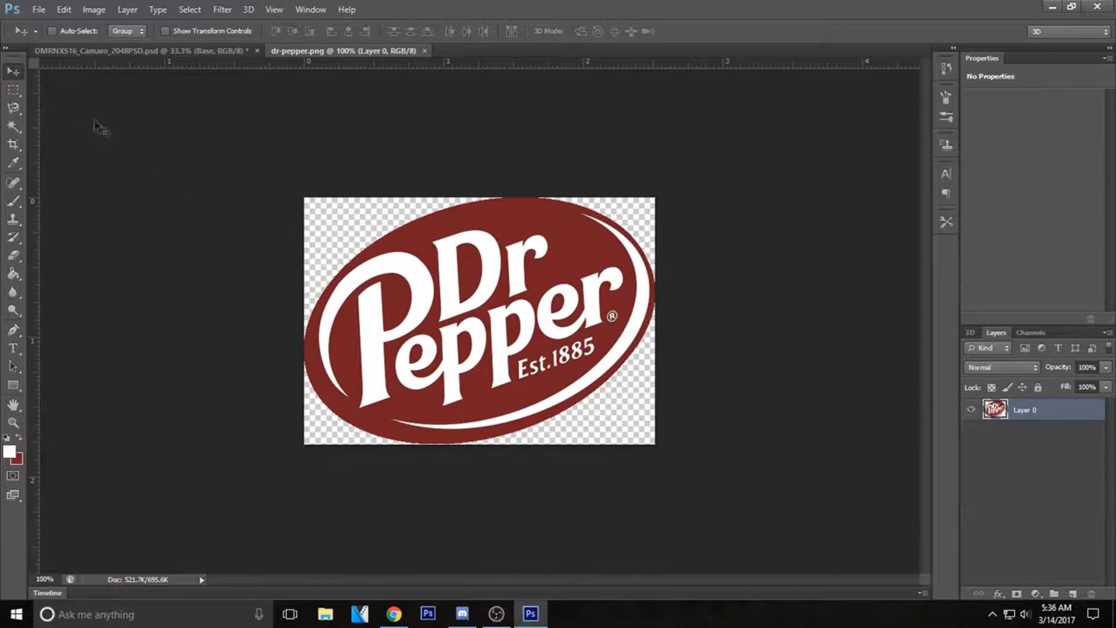
Bring the Dr Pepper logo into the Camaro template, rotate it about 90 degrees clockwise and centre it on the hood.
drag(544, 331, 386, 372)
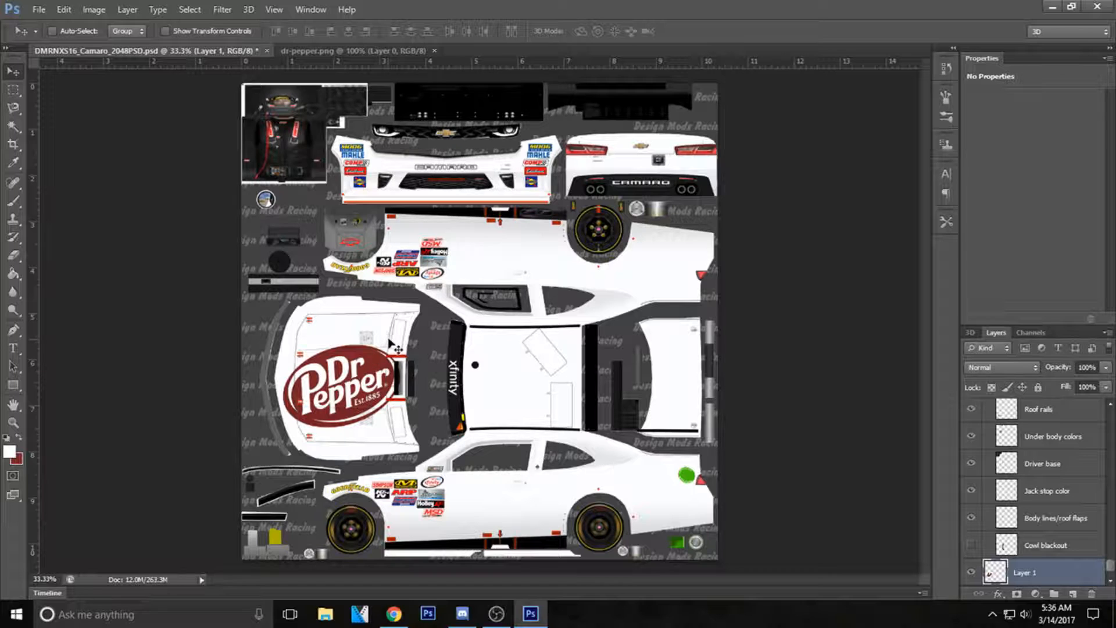
key(ctrl+t)
drag(276, 334, 380, 336)
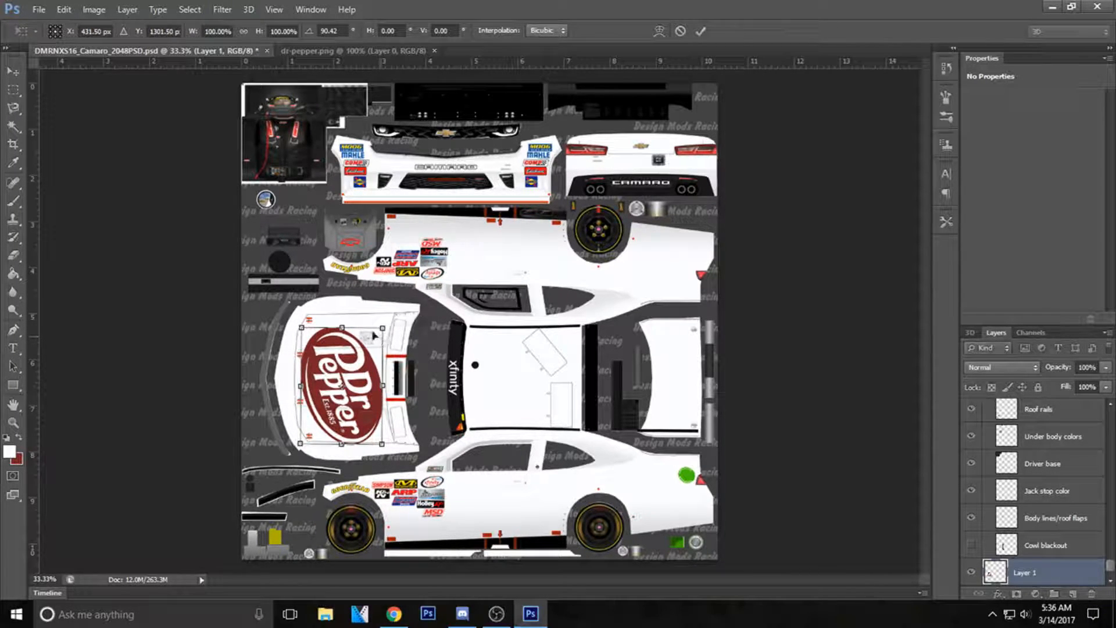
click(700, 32)
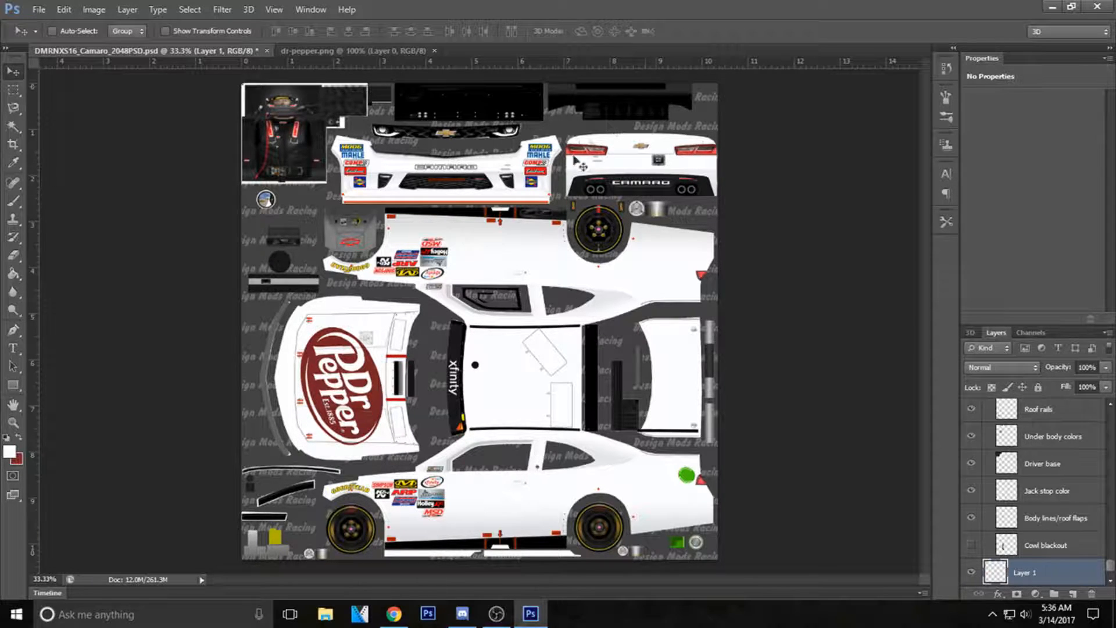
mouse_move(349, 374)
mouse_down()
mouse_move(288, 353)
mouse_move(395, 244)
mouse_move(511, 349)
mouse_move(442, 191)
mouse_move(461, 187)
mouse_move(399, 211)
mouse_move(366, 312)
mouse_move(357, 412)
mouse_move(356, 386)
mouse_up()
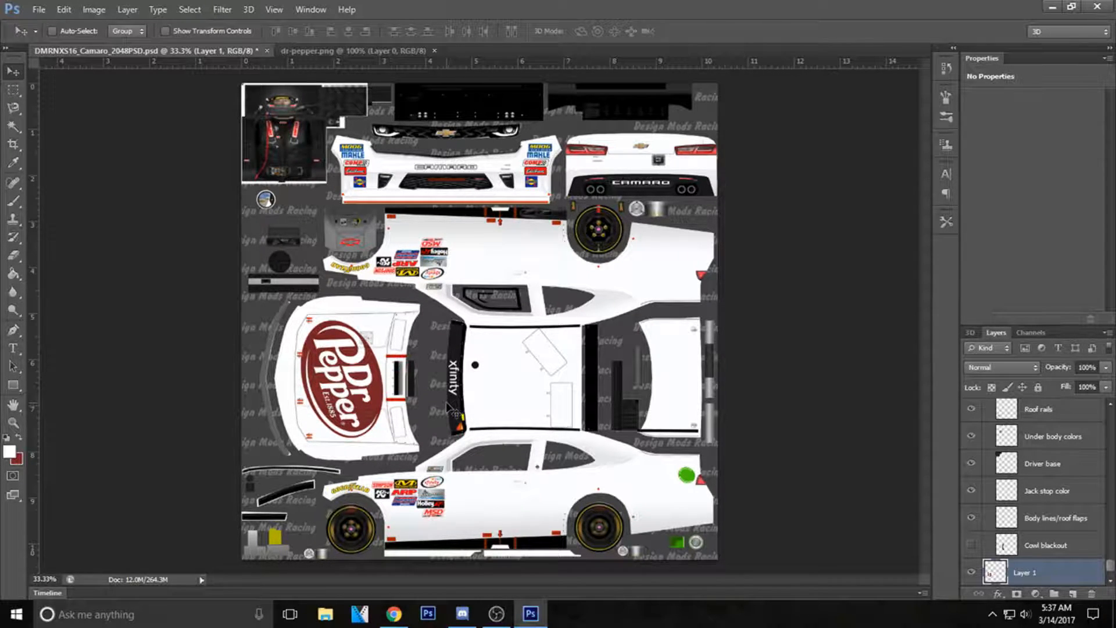
Draw a dark red rectangle and transform it into a slanted stripe along the lower body of the car's lower side view.
click(19, 437)
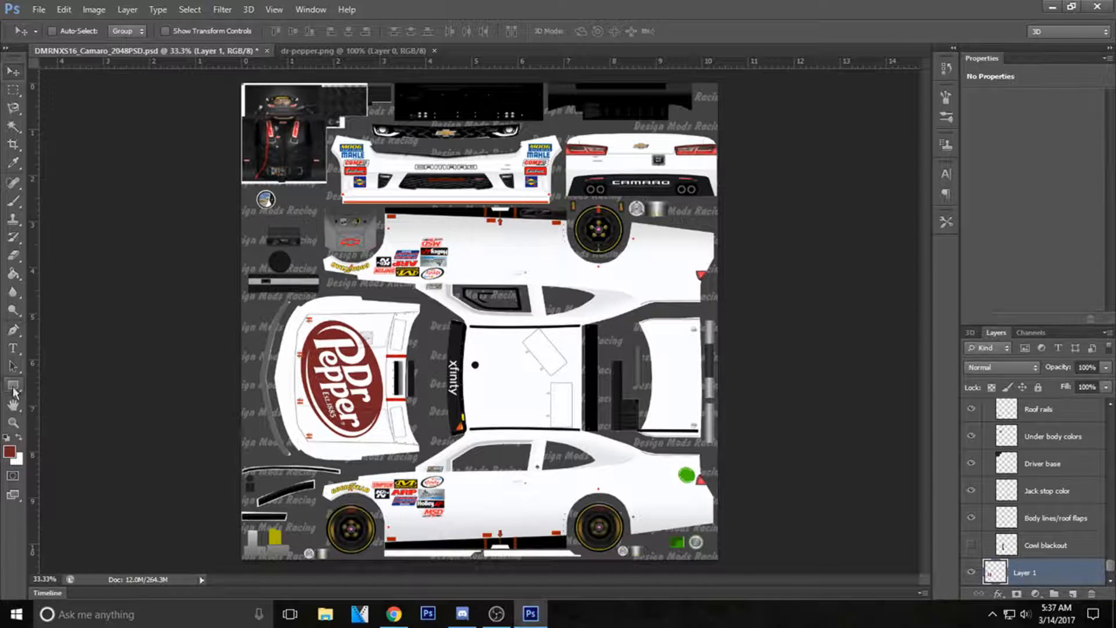
click(12, 385)
drag(386, 516, 782, 541)
click(13, 71)
drag(523, 529, 585, 520)
key(ctrl+t)
drag(804, 506, 639, 515)
drag(567, 552, 568, 571)
key(Return)
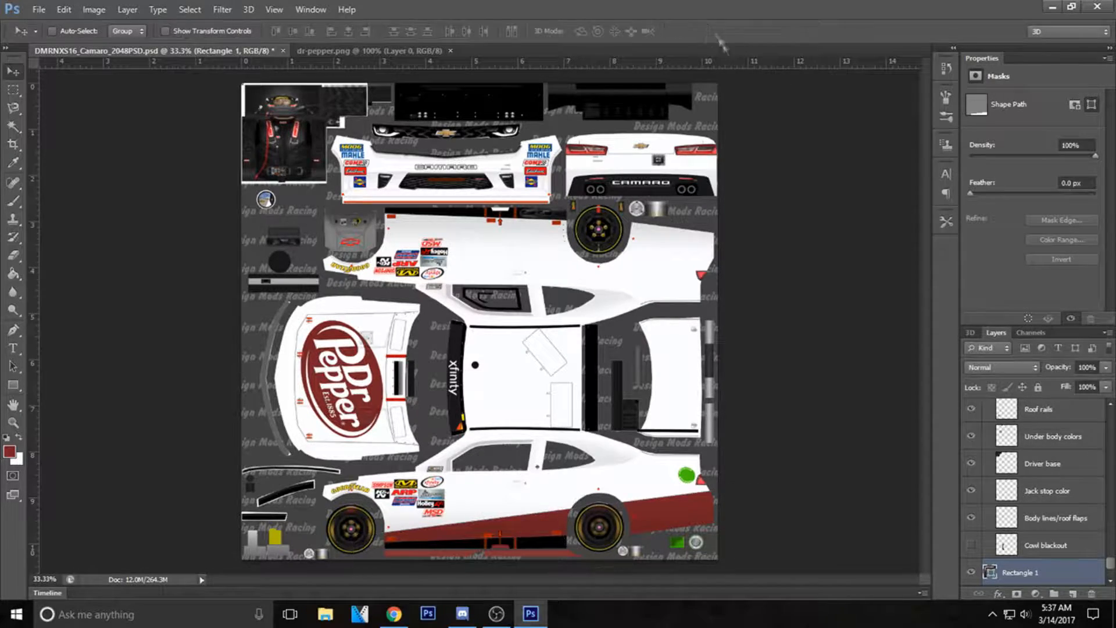
Open the Xbox-logo-wordmark image from the NR2003 folder.
click(39, 9)
click(49, 34)
scroll(683, 337, down, 6)
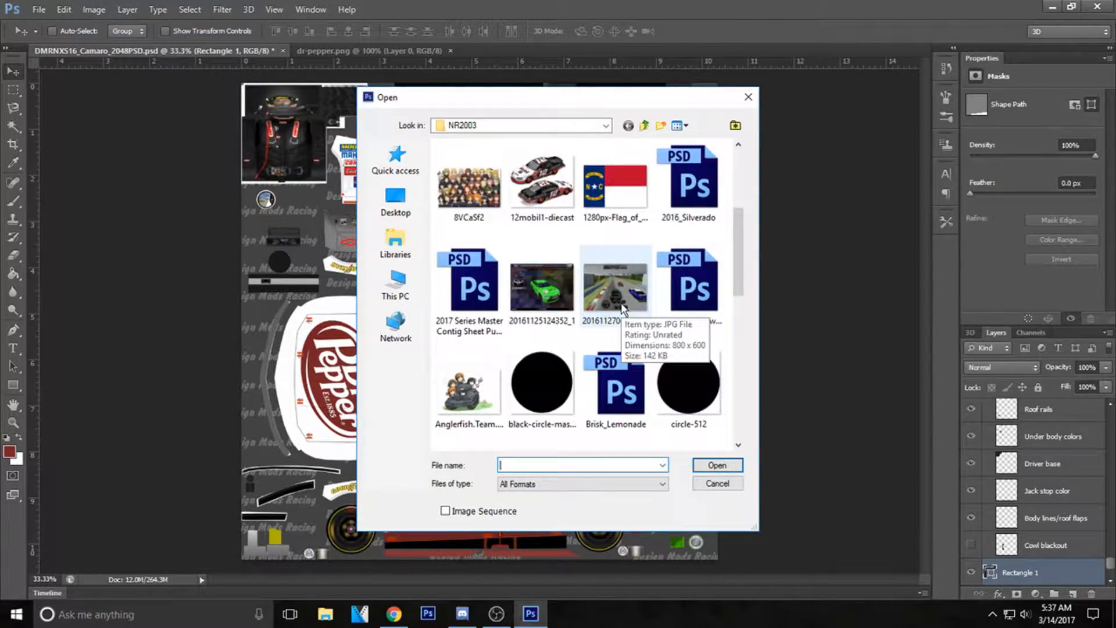
click(542, 401)
click(716, 465)
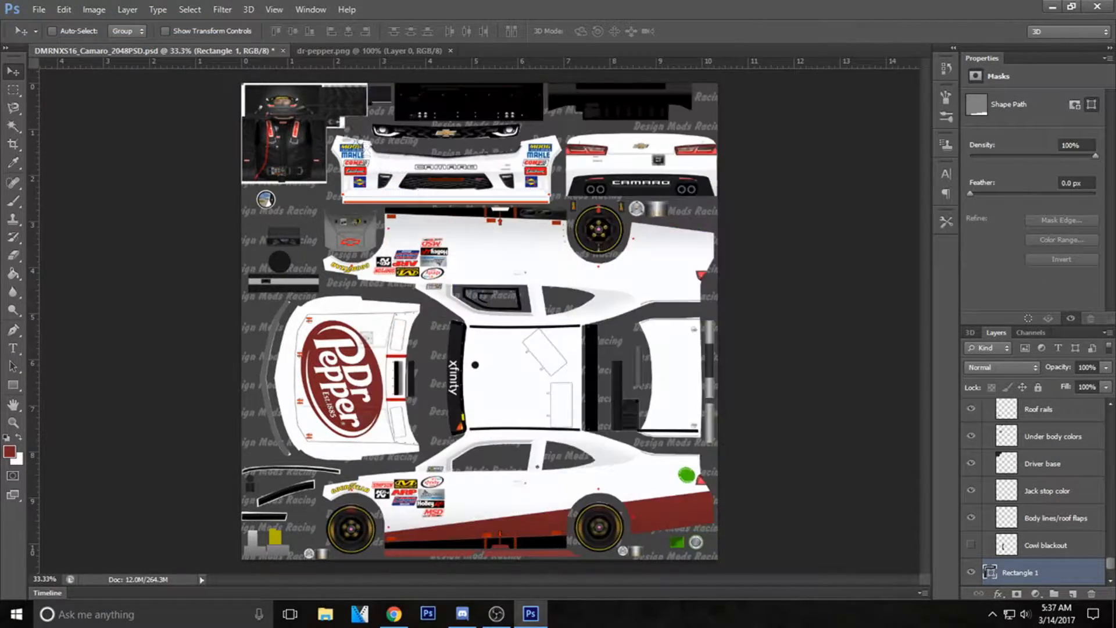
Bring the Xbox logo into the Camaro template, scale it to about 21.7% and place it above the rear wheel of the lower side view.
drag(353, 281, 574, 423)
key(ctrl+t)
drag(439, 384, 567, 474)
drag(599, 483, 606, 482)
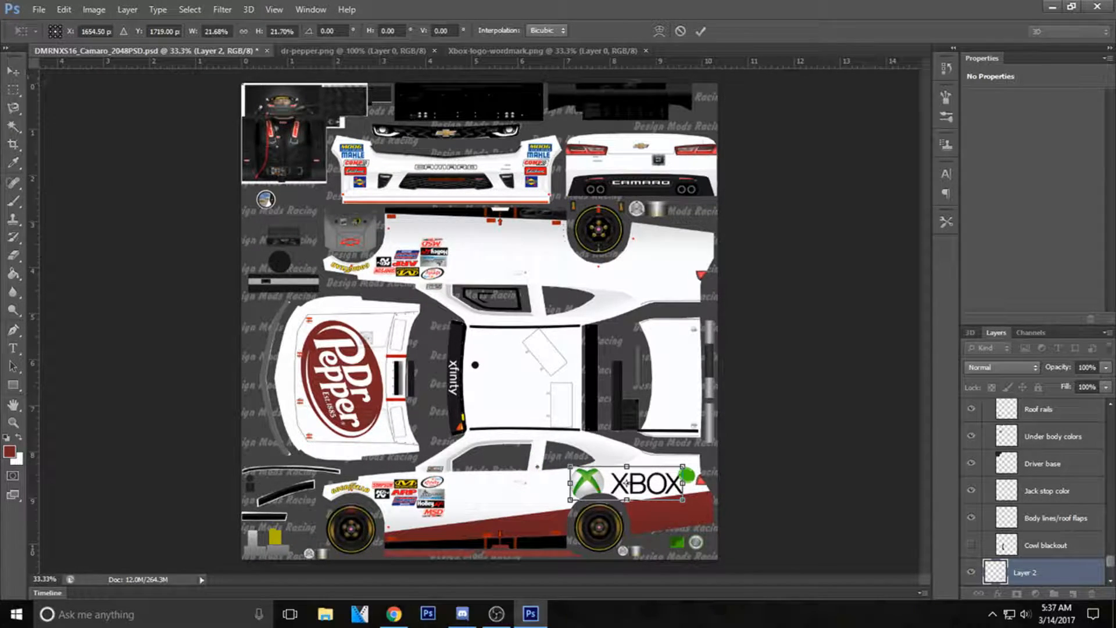
click(700, 31)
Open the 7tbr-numbers PSD from the NR2003 folder.
click(38, 9)
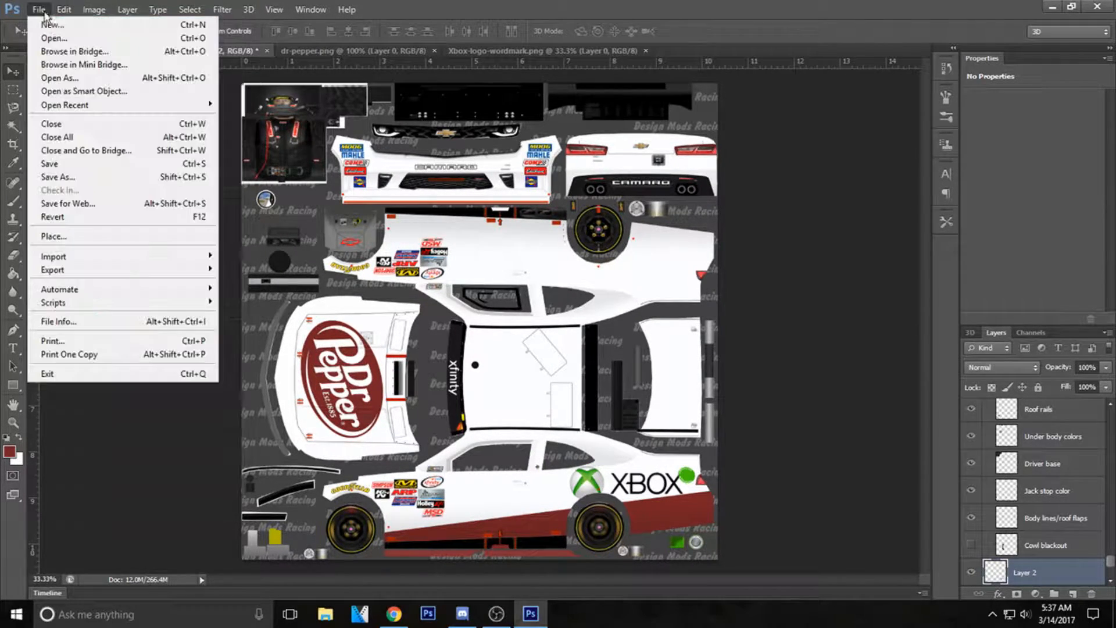
click(64, 34)
scroll(556, 238, up, 3)
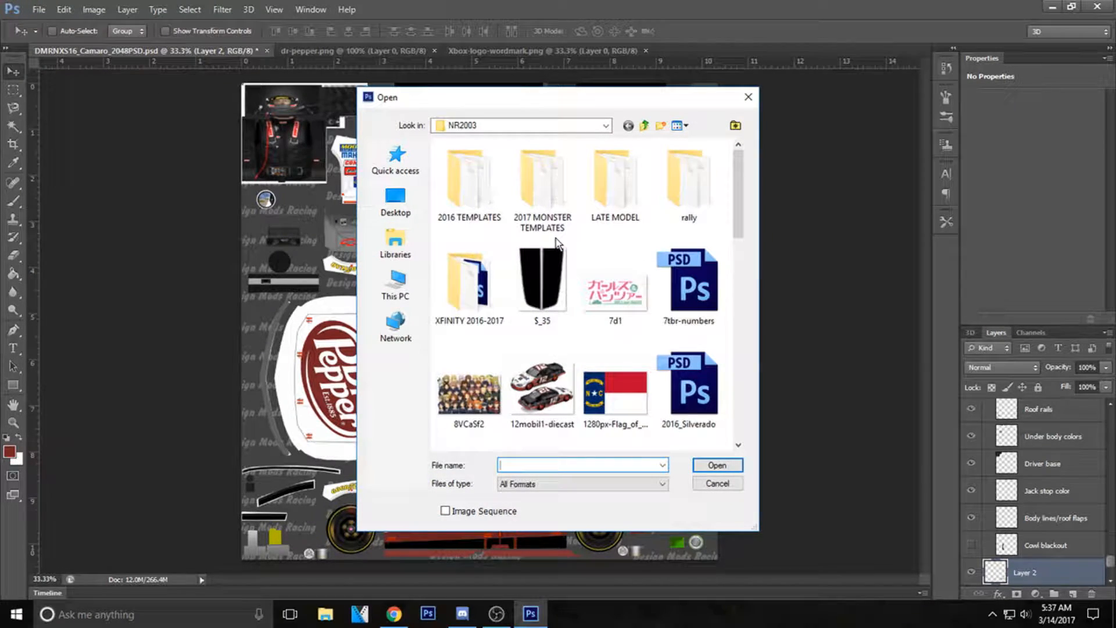
click(690, 282)
click(717, 465)
Bring the number 7 into the Camaro template, scale it to about 43% and place it on the door of the lower side view.
drag(541, 261, 538, 382)
drag(527, 372, 604, 474)
key(ctrl+t)
drag(419, 394, 523, 495)
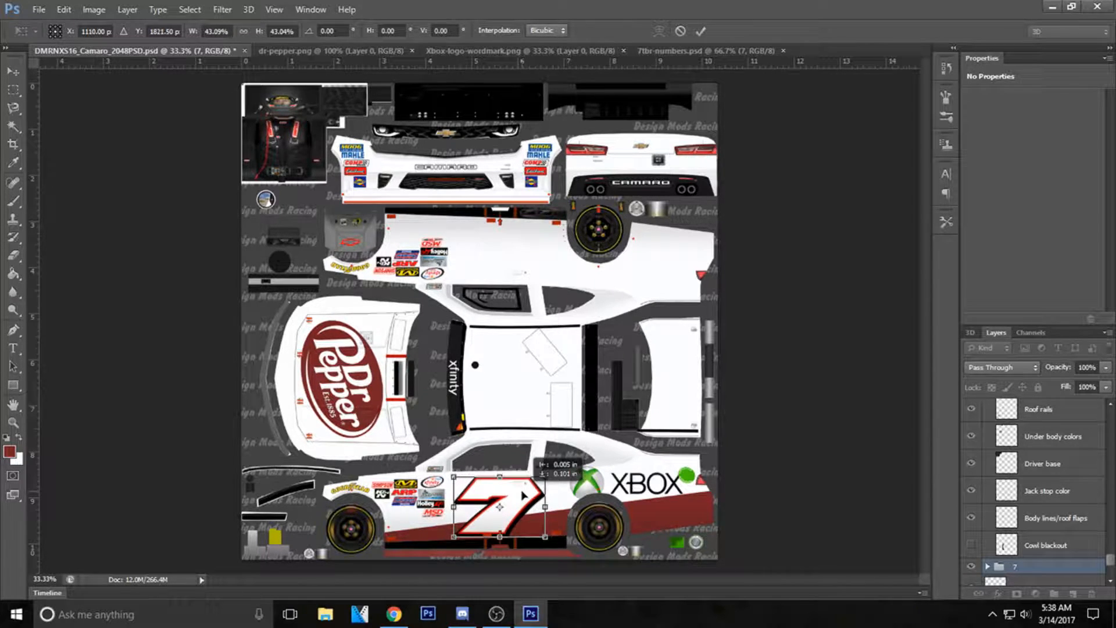
click(700, 30)
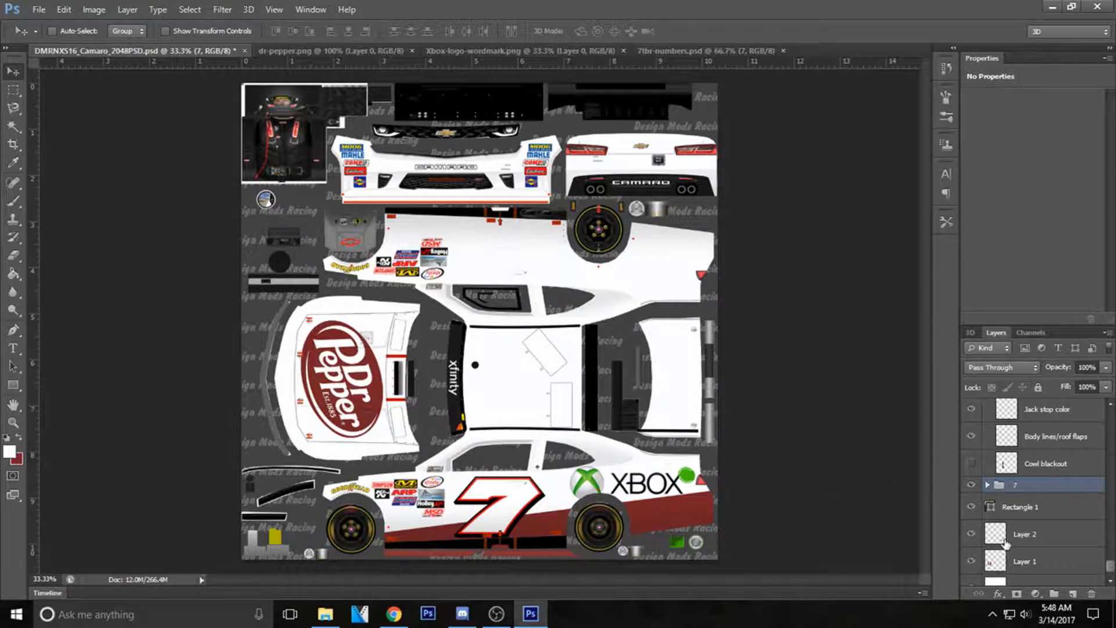
Create a layer group holding the number 7, the red stripe and the Xbox logo layer, and collapse it.
click(1055, 592)
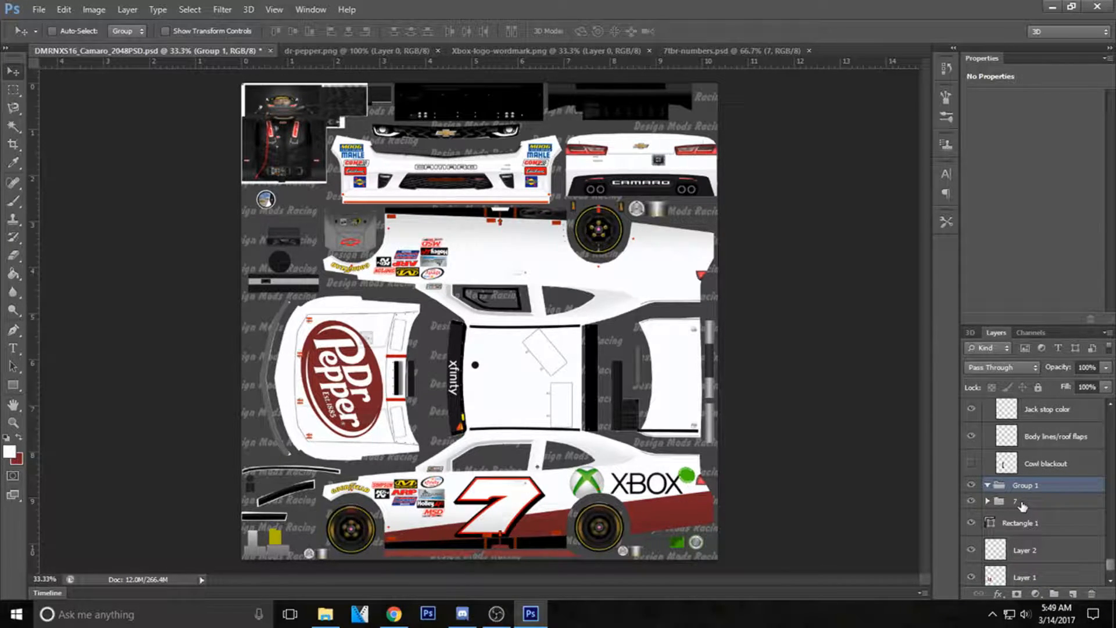
drag(1022, 485, 1021, 487)
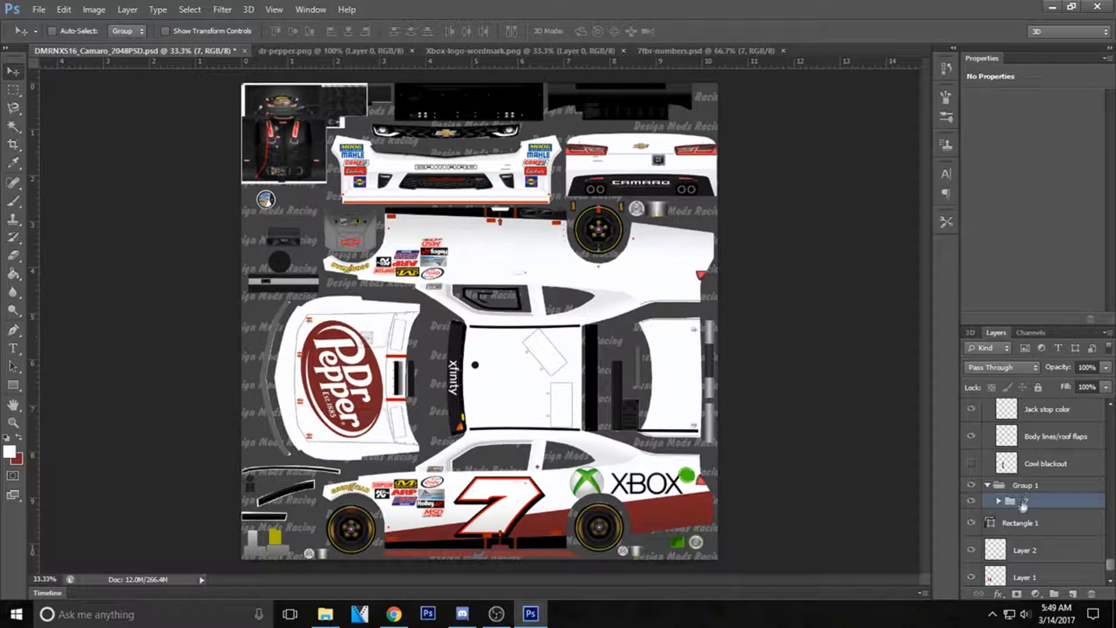
drag(1024, 525, 1026, 512)
drag(1034, 554, 1038, 494)
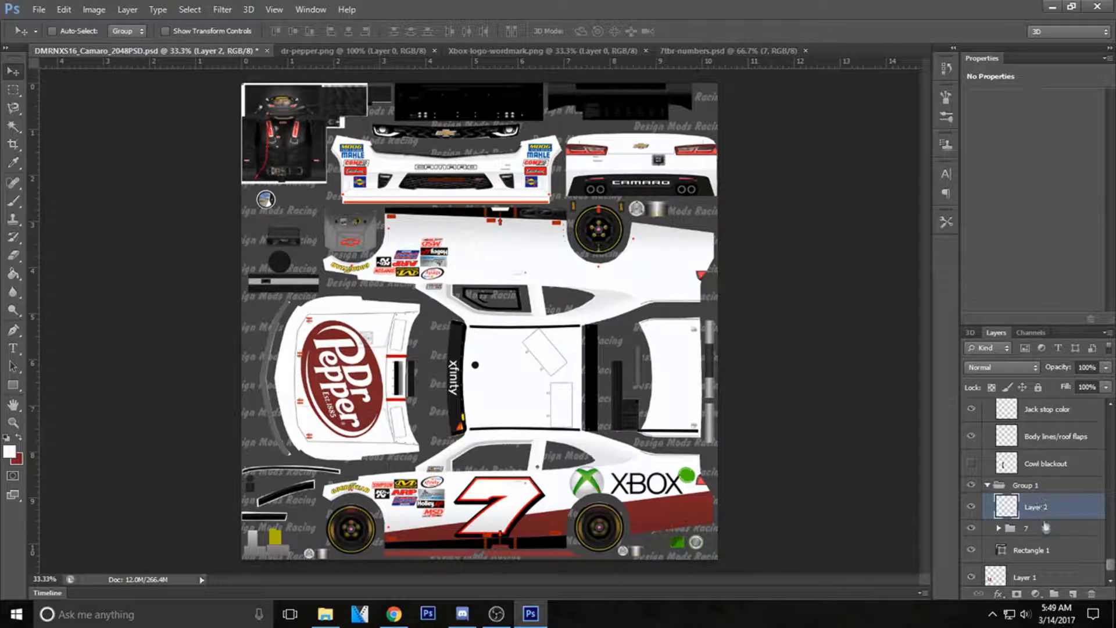
click(984, 490)
click(986, 486)
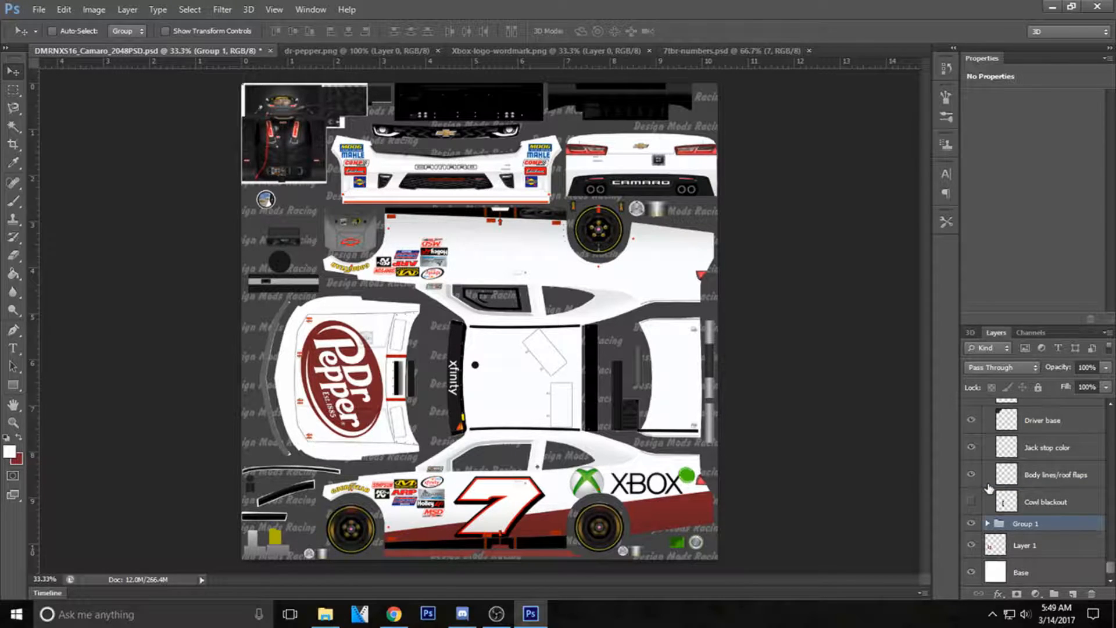
Duplicate Group 1 within the Camaro template under the name Group 1 copy.
right_click(1012, 525)
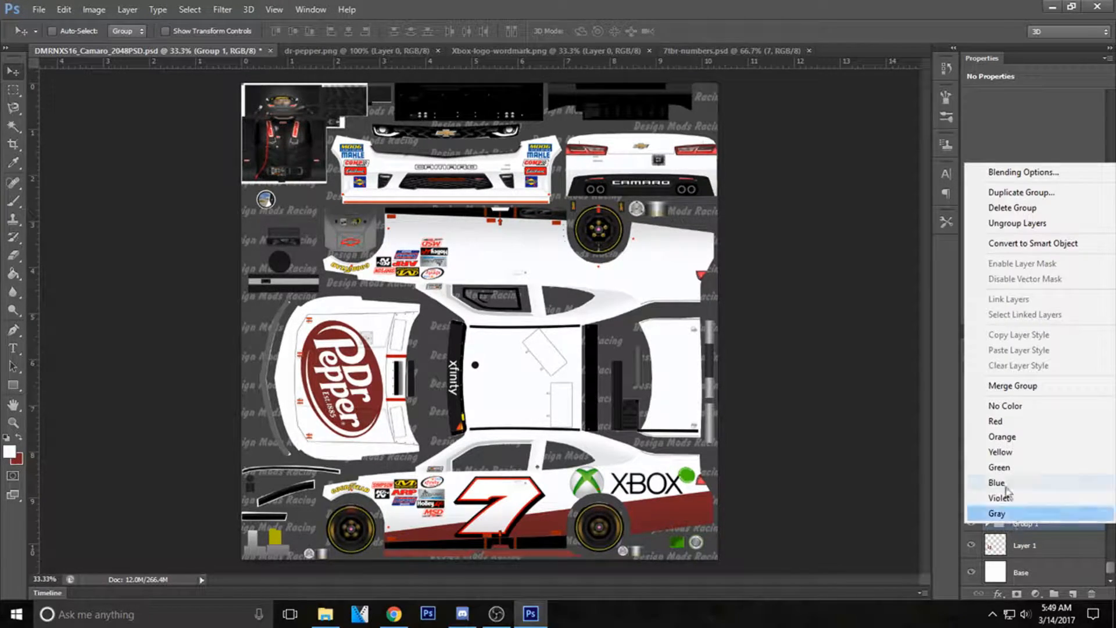
click(1001, 198)
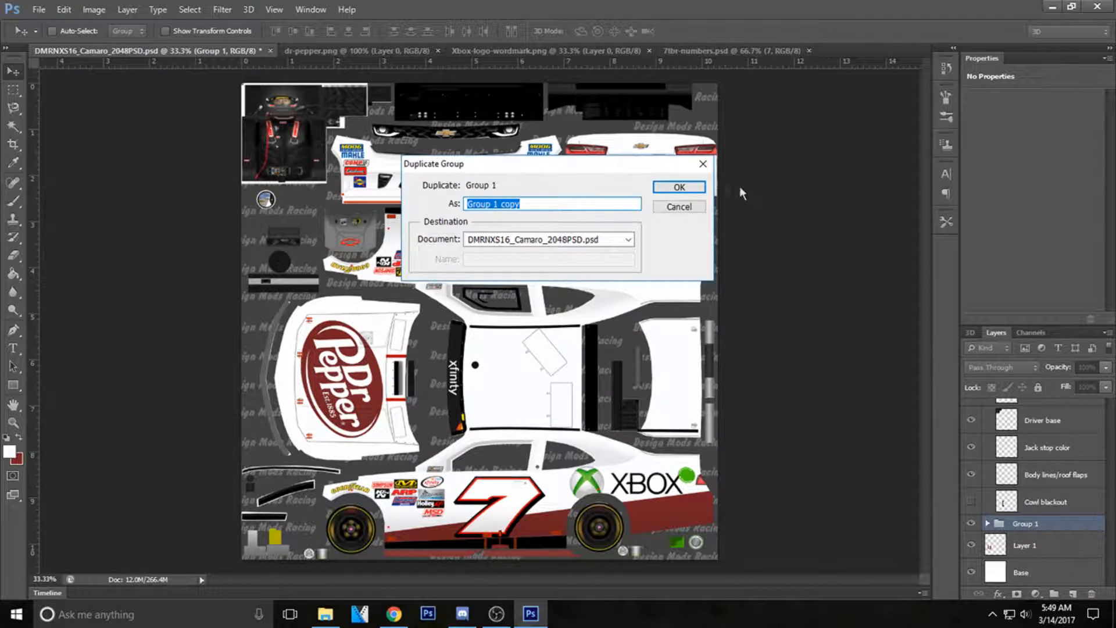
click(679, 186)
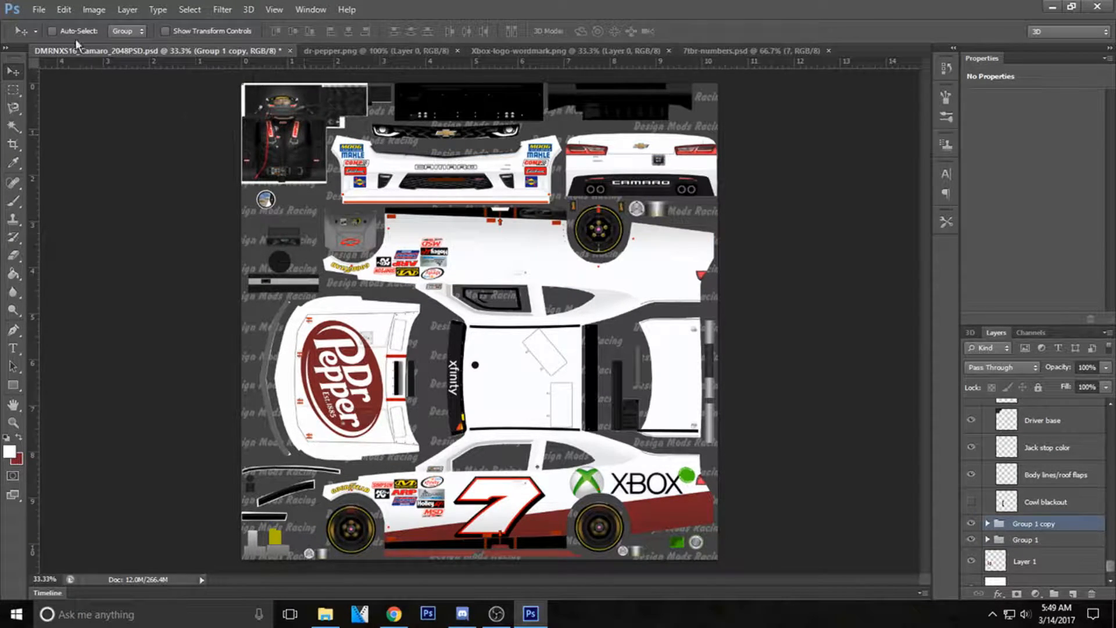
Flip the duplicated group vertically and move it onto the upper side view of the car.
click(49, 10)
mouse_move(63, 10)
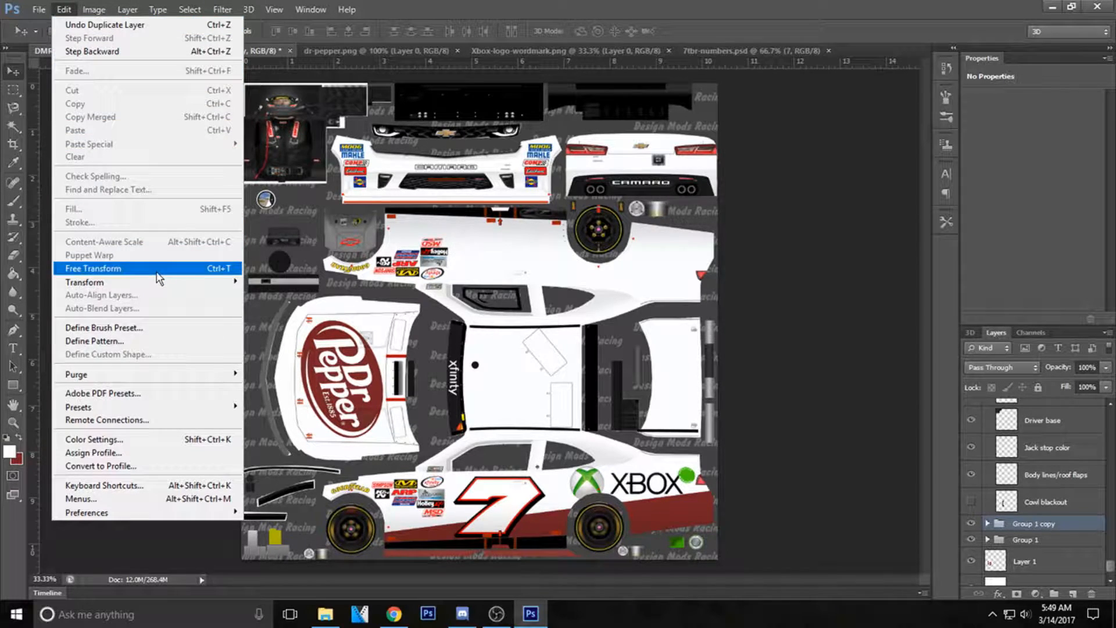
mouse_move(168, 284)
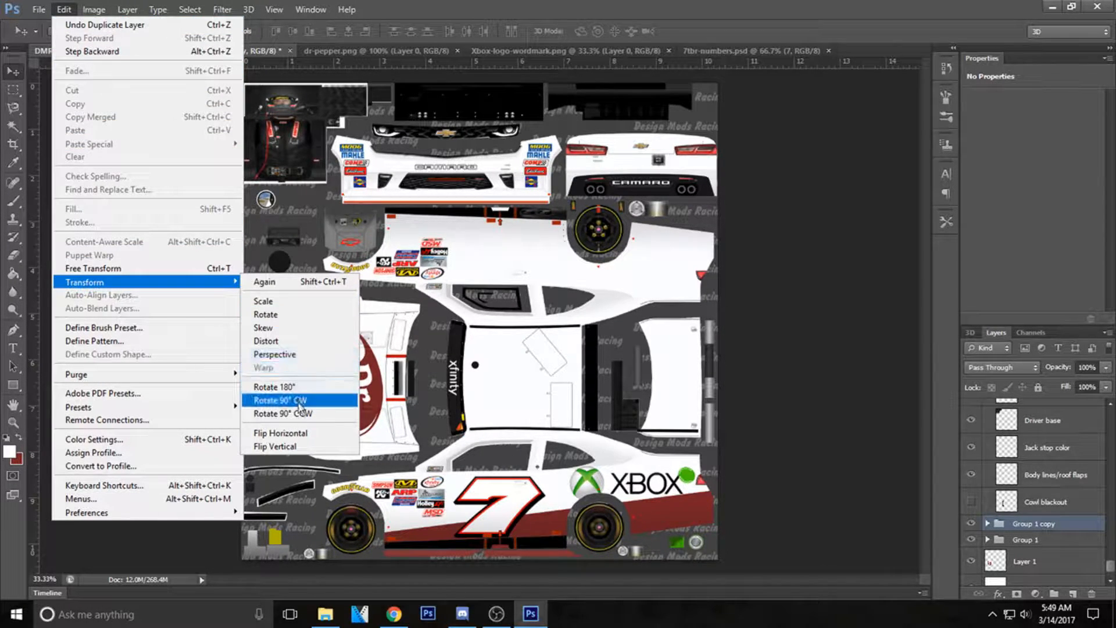
click(278, 446)
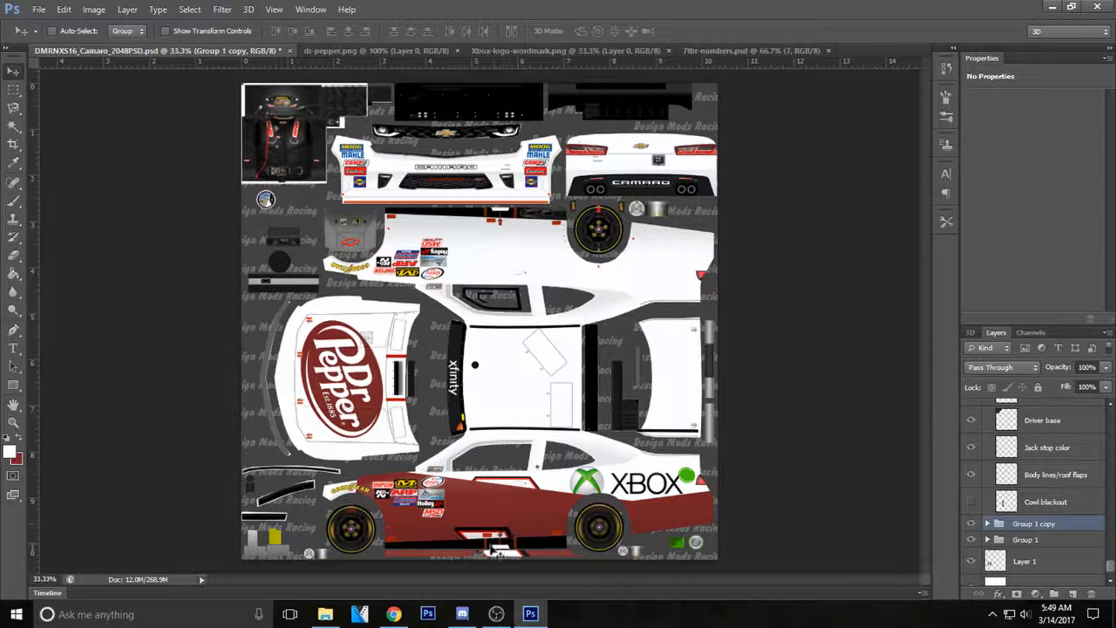
drag(500, 552, 514, 242)
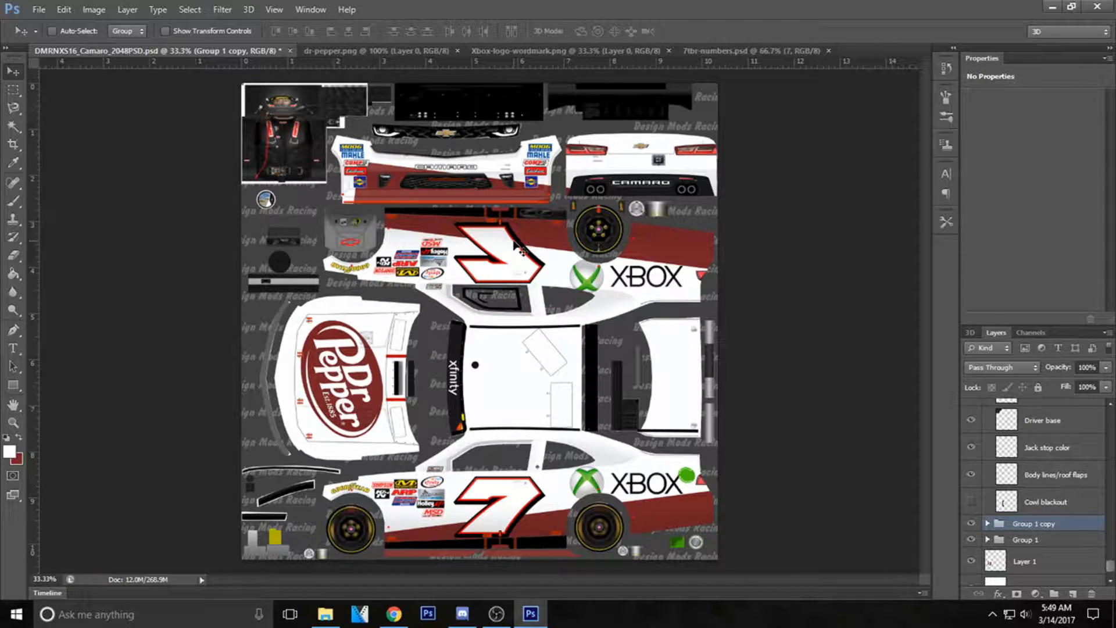
Rasterize the red stripe shape inside Group 1 copy using the Brush tool on it.
click(988, 524)
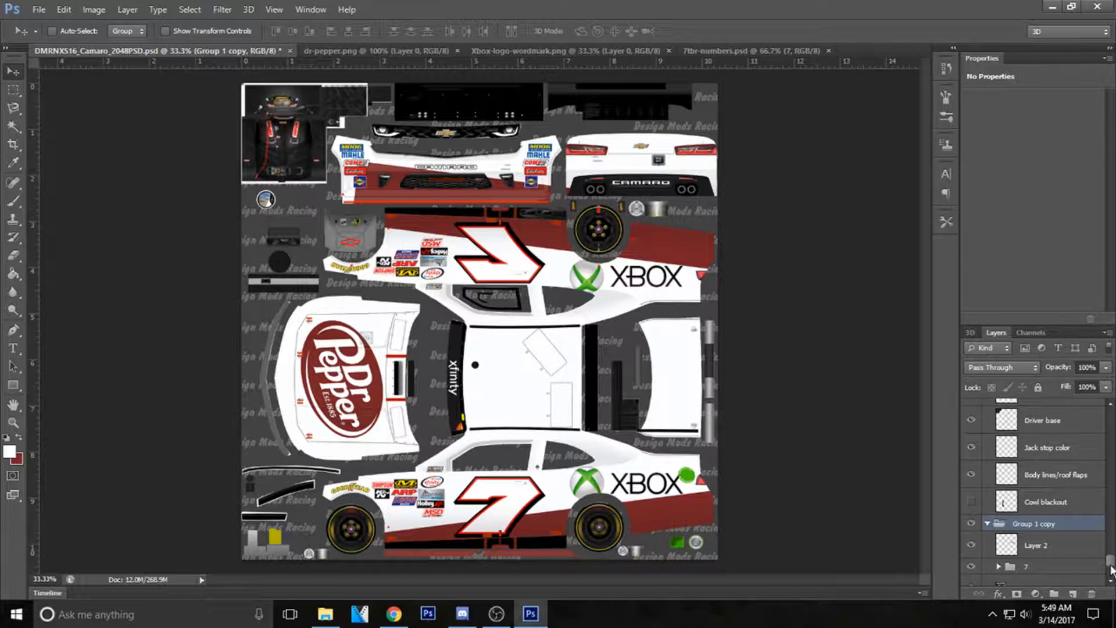
scroll(1110, 561, down, 3)
click(1050, 514)
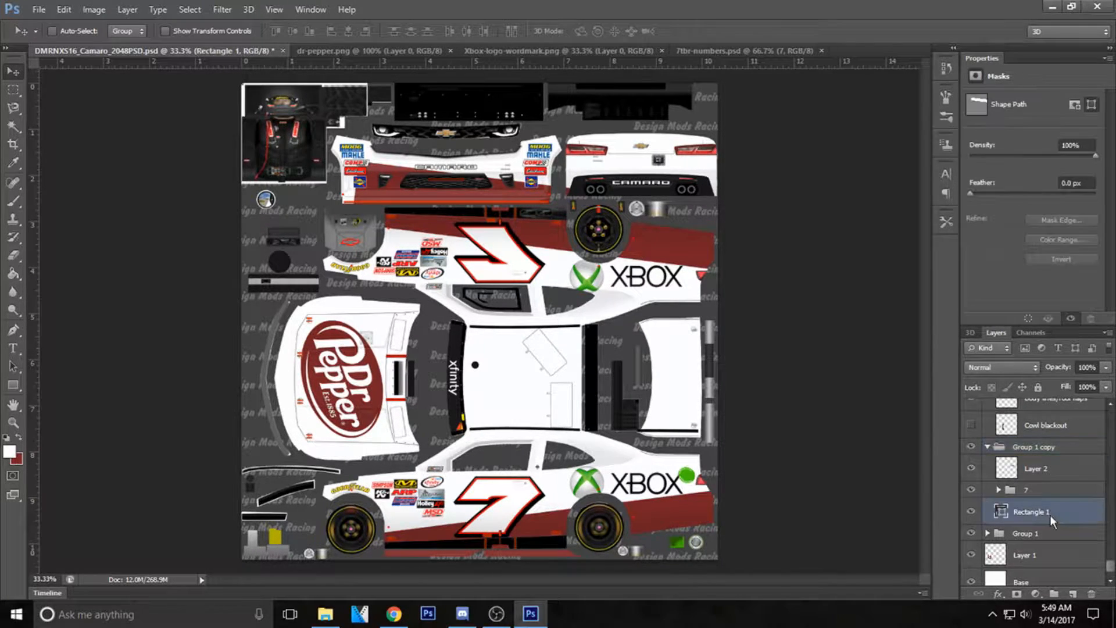
click(13, 201)
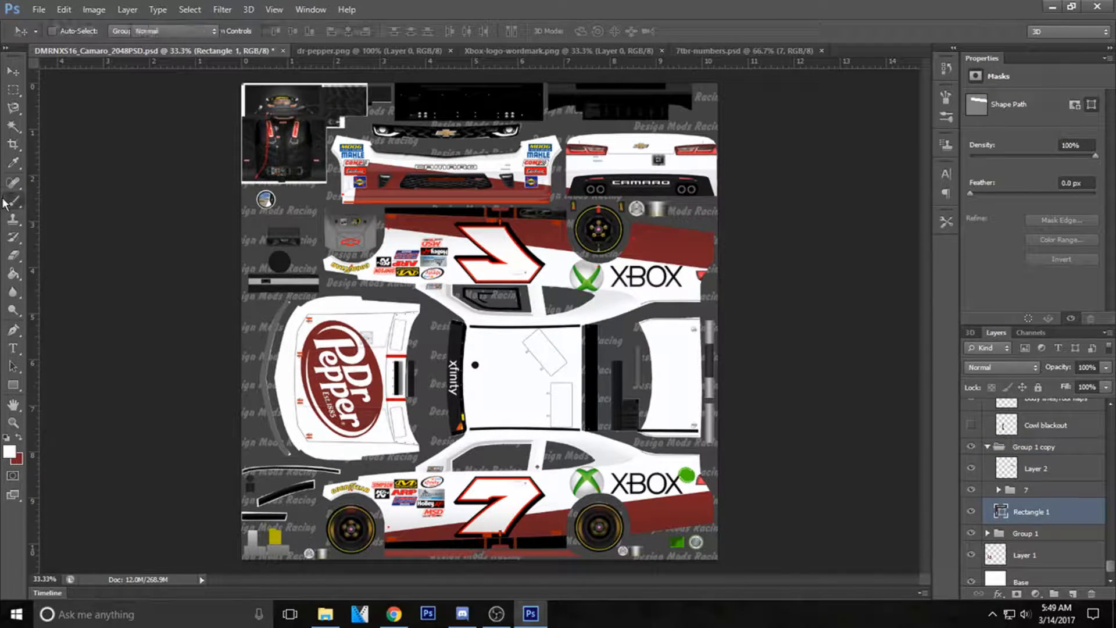
click(381, 183)
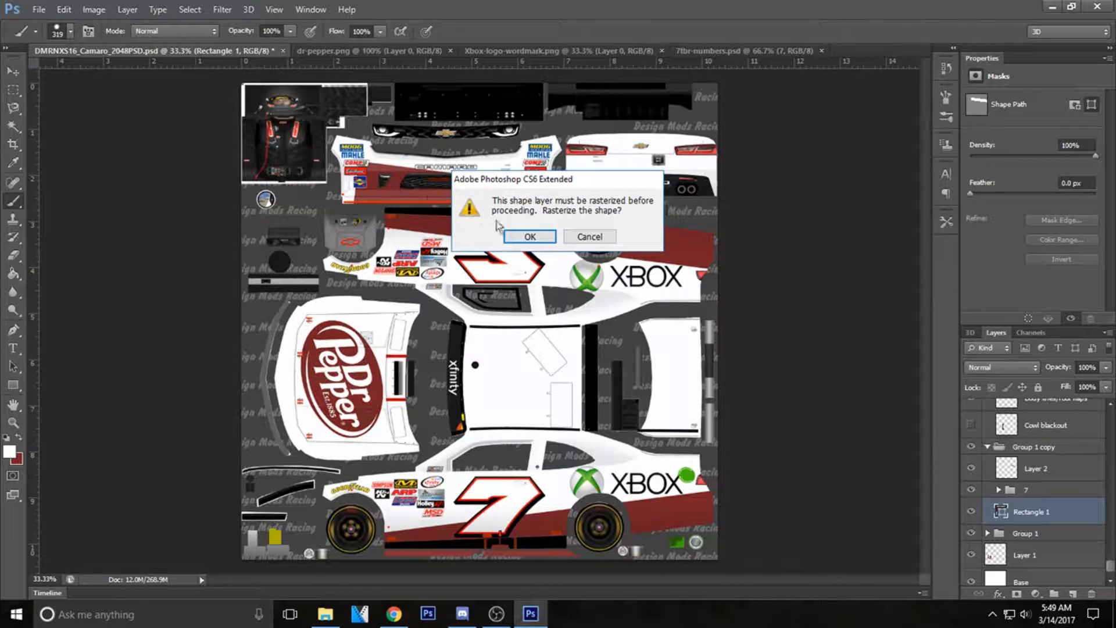
click(527, 236)
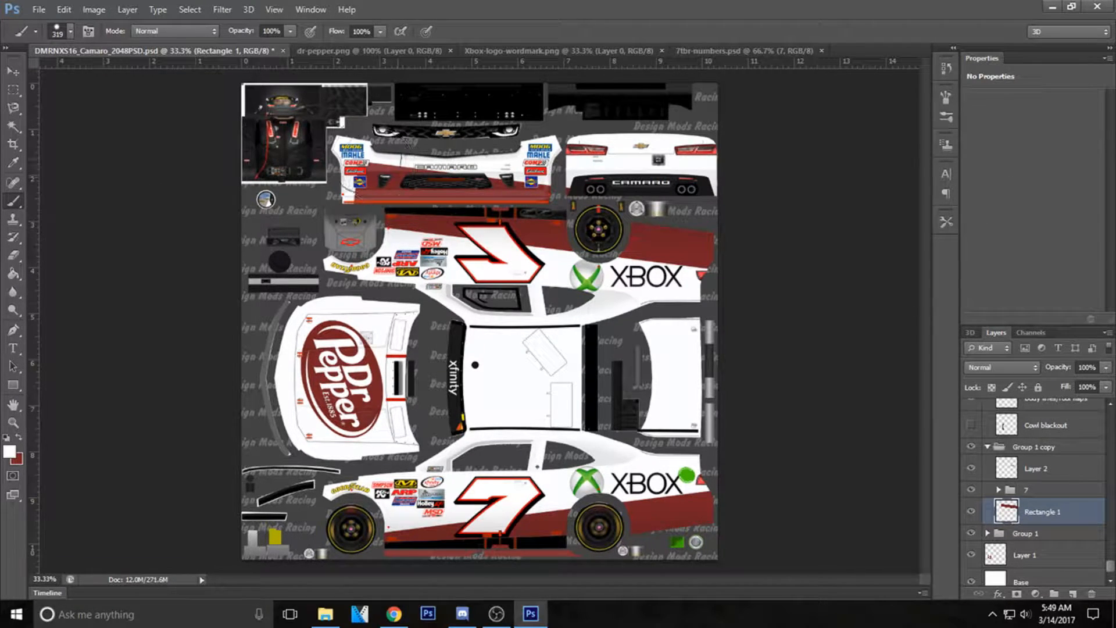
Paint white over the part of the copied red stripe that spills onto the front bumper.
mouse_move(362, 168)
mouse_down()
mouse_move(367, 177)
mouse_move(413, 169)
mouse_up()
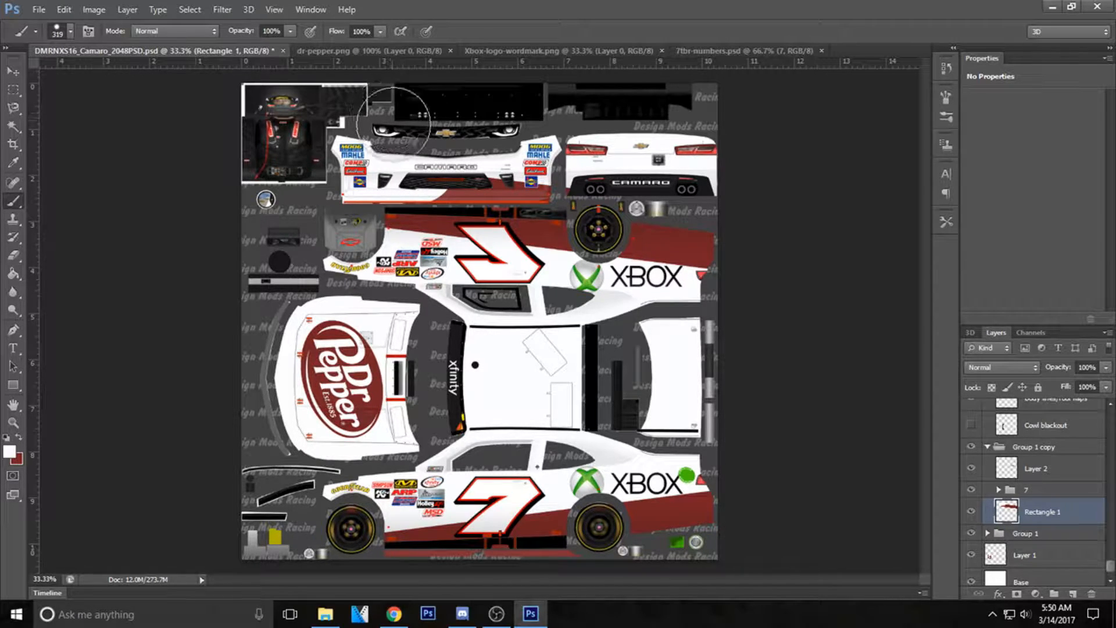
scroll(399, 175, up, 5)
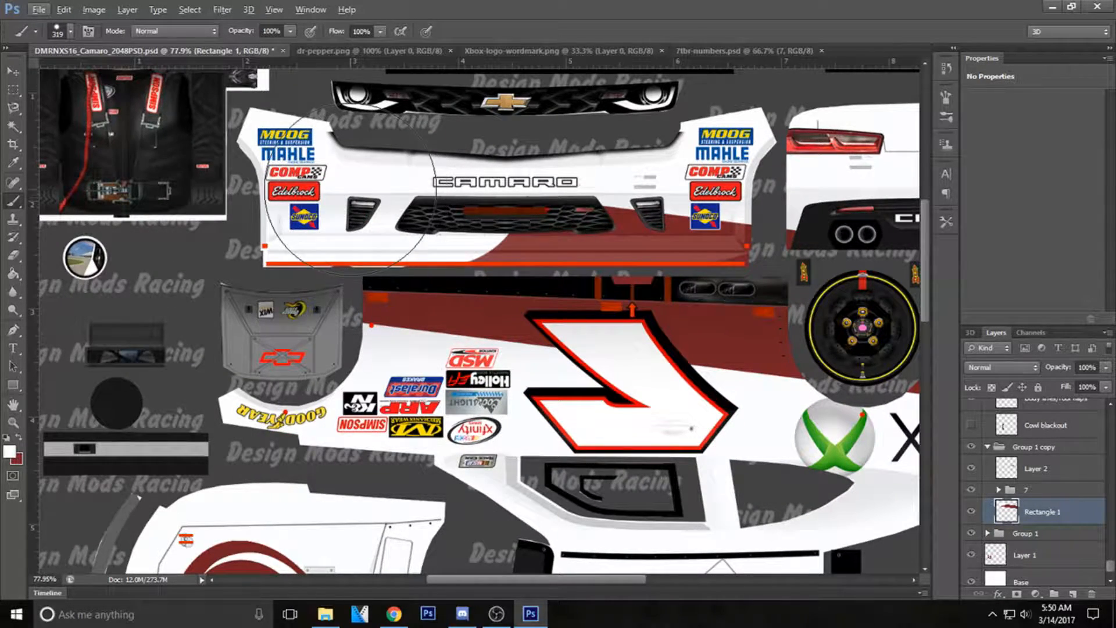
mouse_move(447, 180)
mouse_down()
mouse_move(430, 209)
mouse_move(465, 215)
mouse_move(581, 215)
mouse_move(670, 187)
mouse_up()
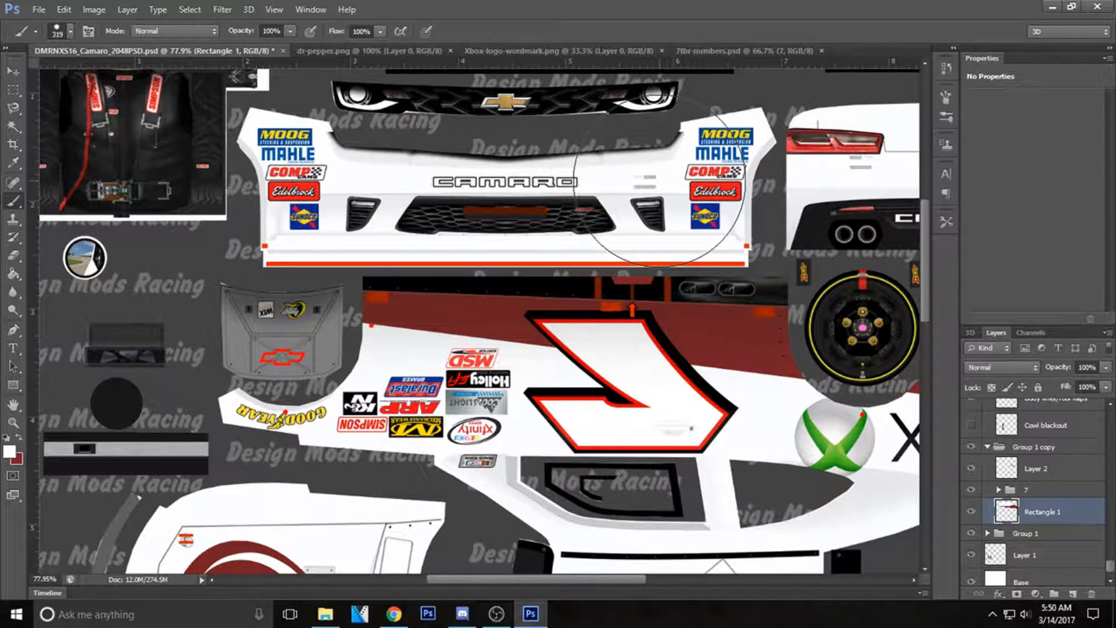
Flip the Xbox logo layer in Group 1 copy horizontally on the upper side view.
scroll(776, 197, down, 3)
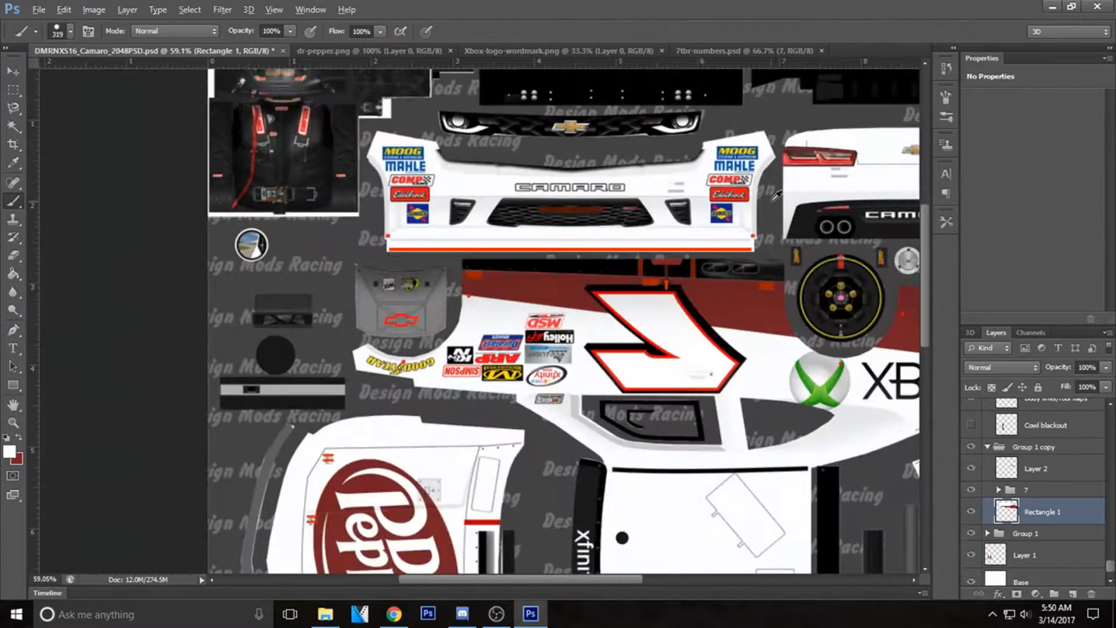
scroll(776, 197, down, 3)
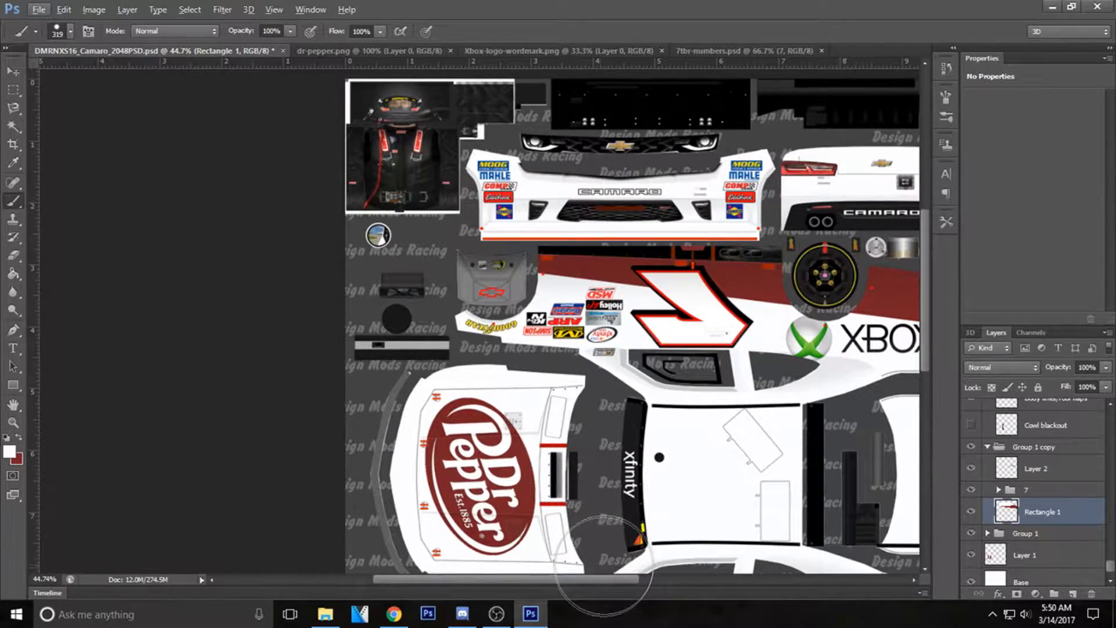
scroll(603, 564, right, 5)
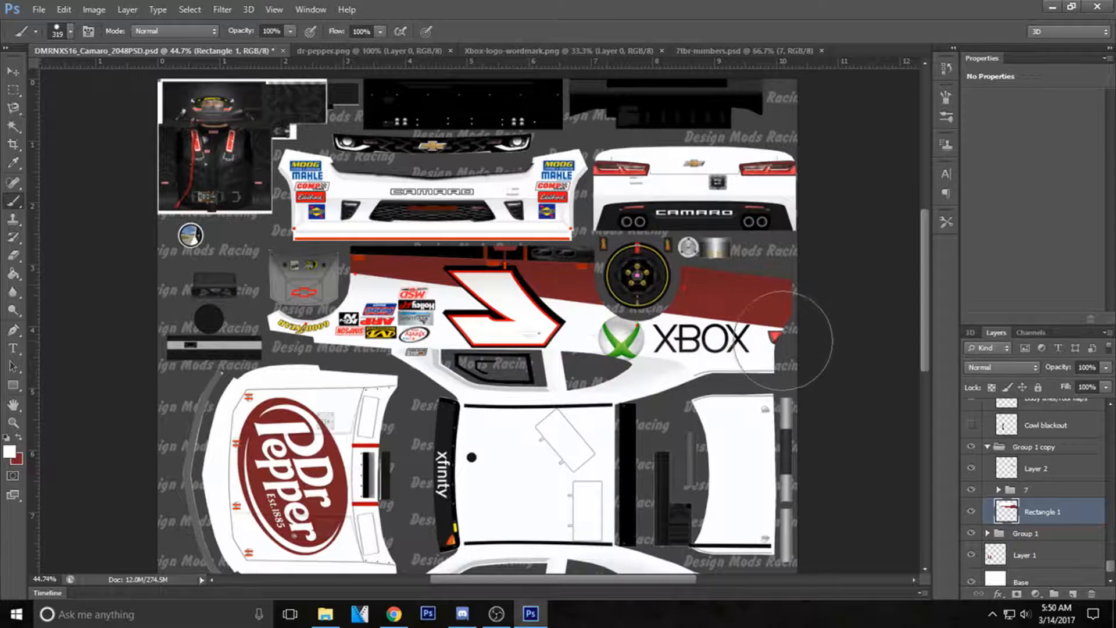
click(11, 72)
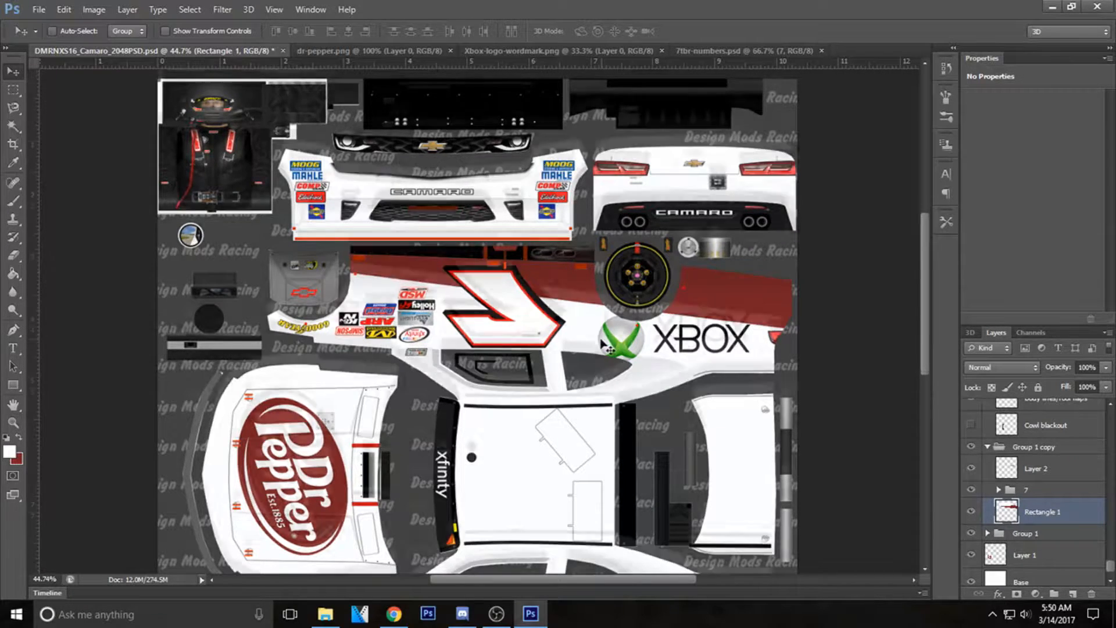
scroll(605, 347, down, 3)
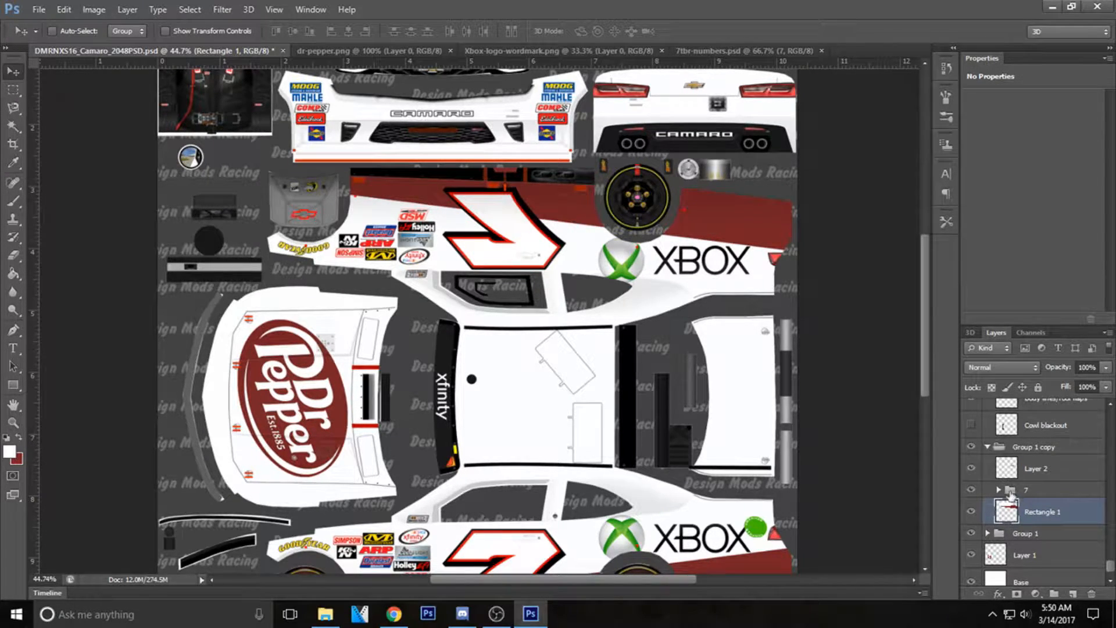
click(1019, 474)
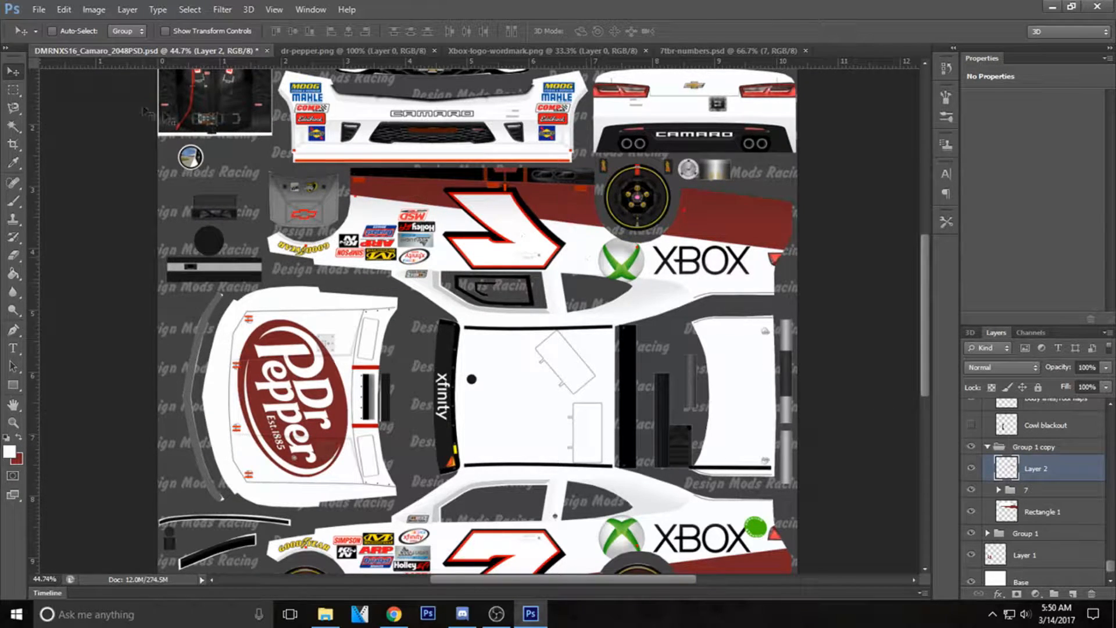
click(64, 9)
mouse_move(150, 286)
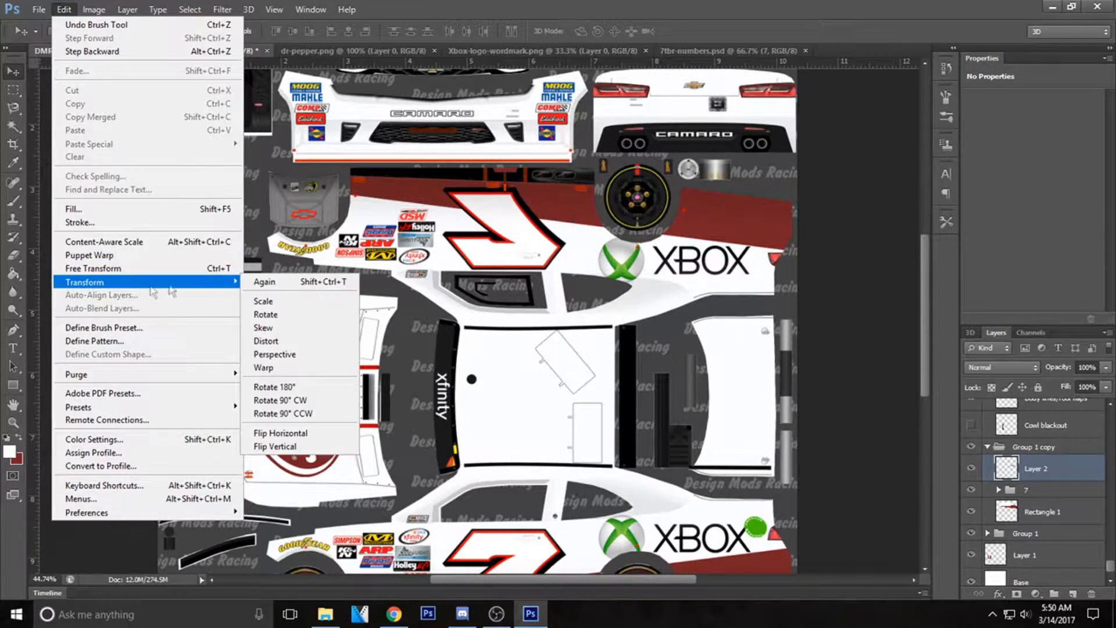
click(262, 433)
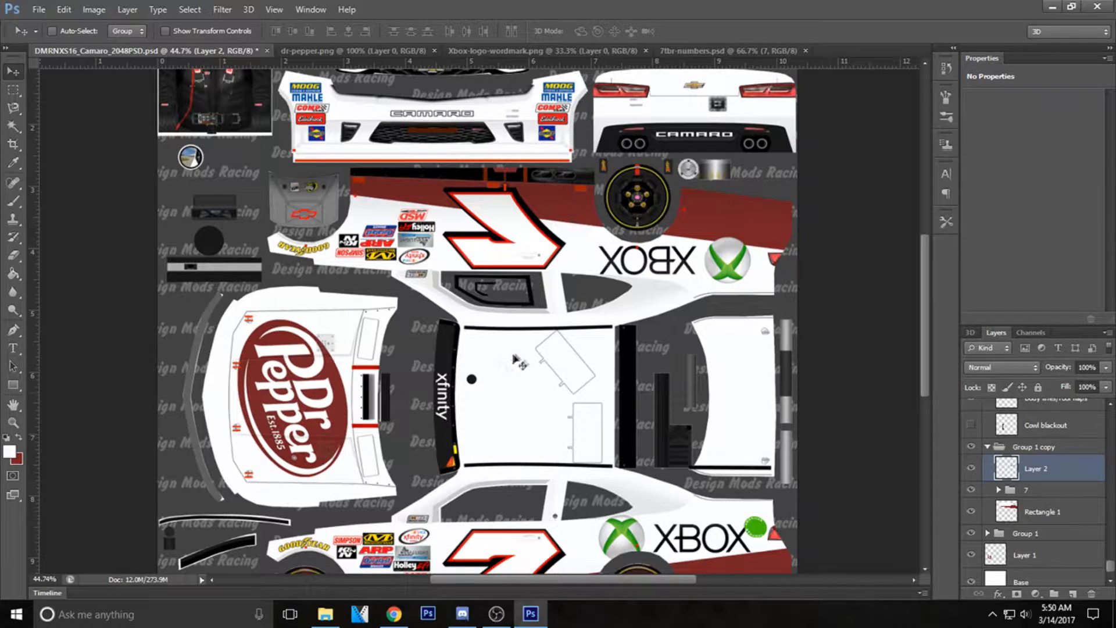
Save the finished paint scheme as a Targa copy in the XFINITY 2016-2017 folder, with a name starting "TestForVi", at 32 bits/pixel without compression.
scroll(519, 361, down, 5)
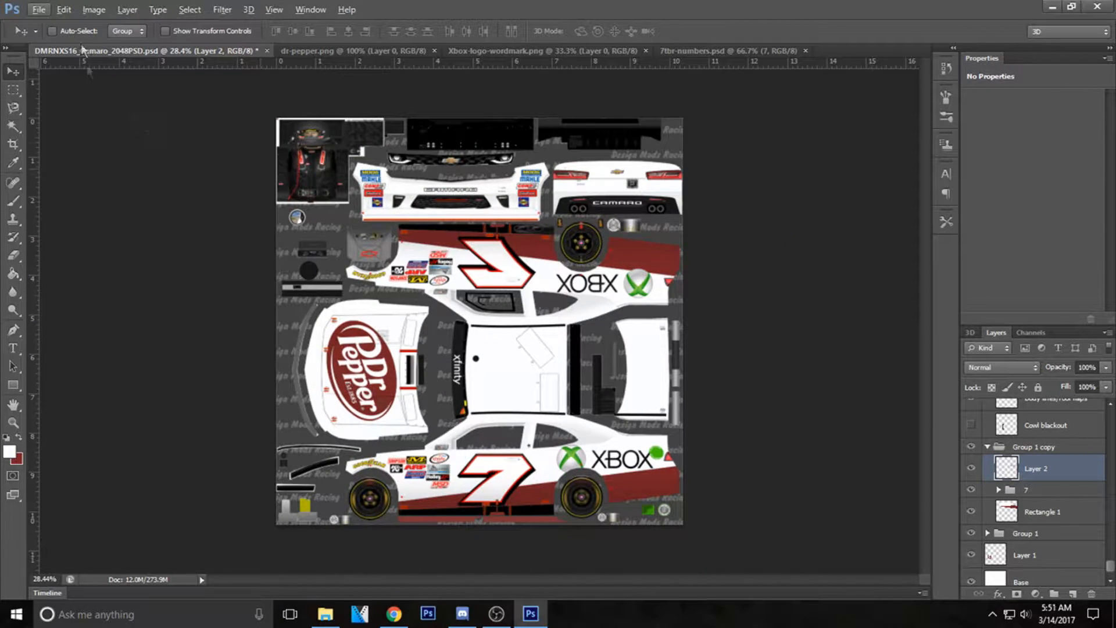
click(39, 11)
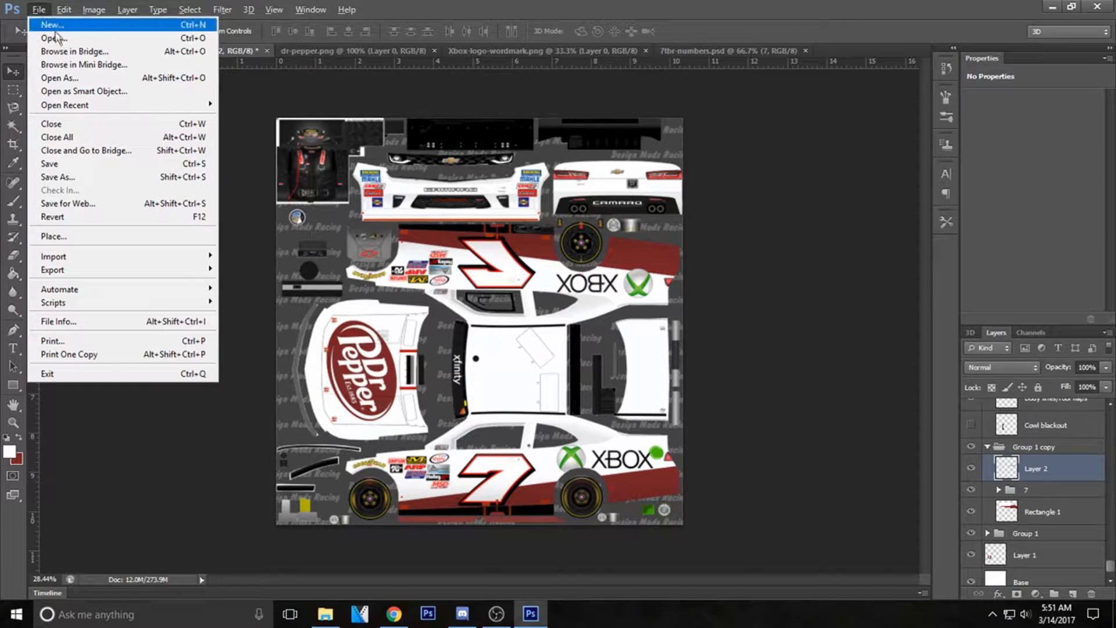
click(93, 176)
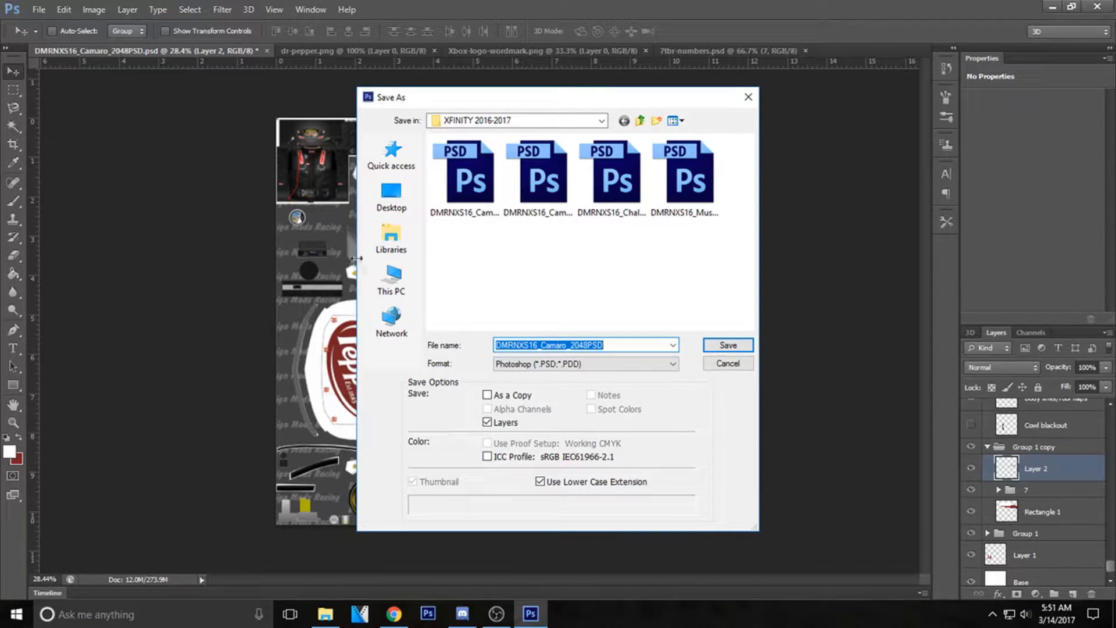
click(543, 364)
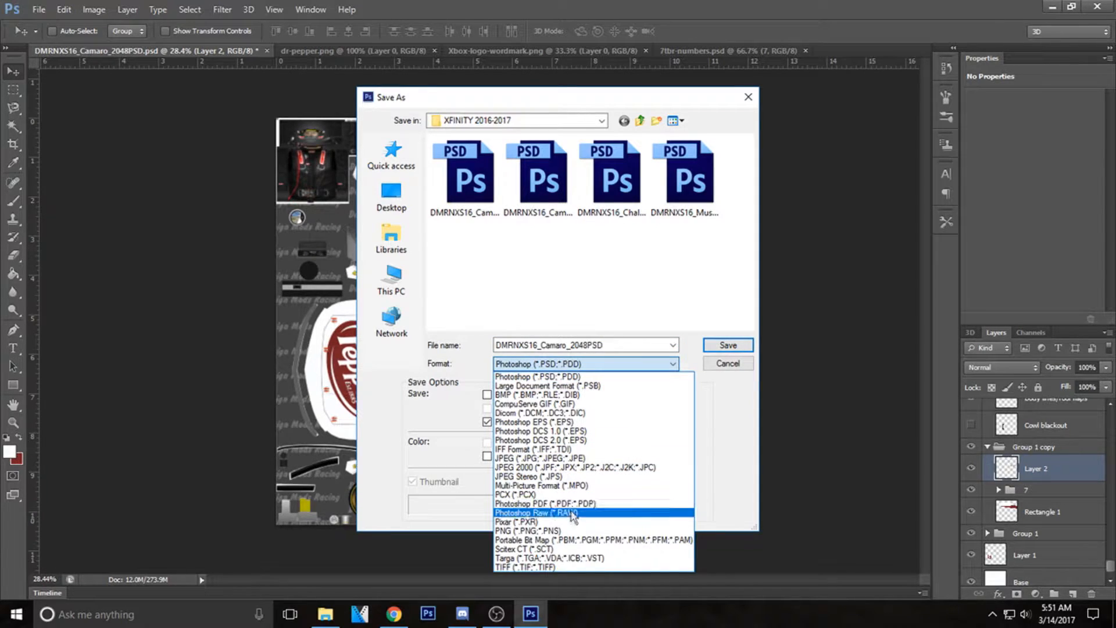
click(545, 557)
click(637, 346)
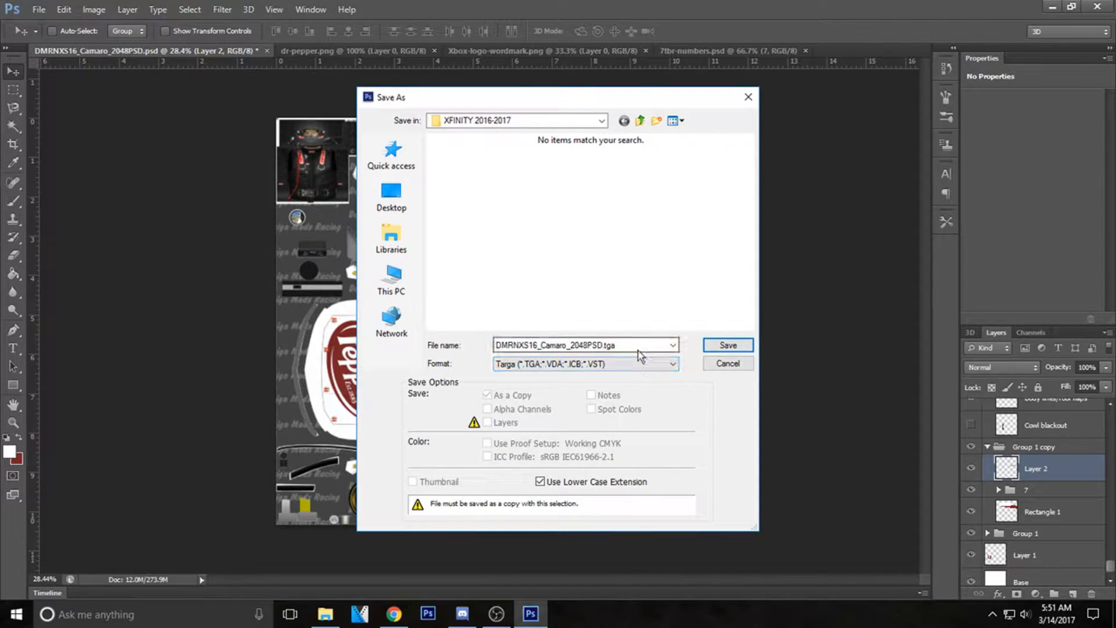
double_click(637, 348)
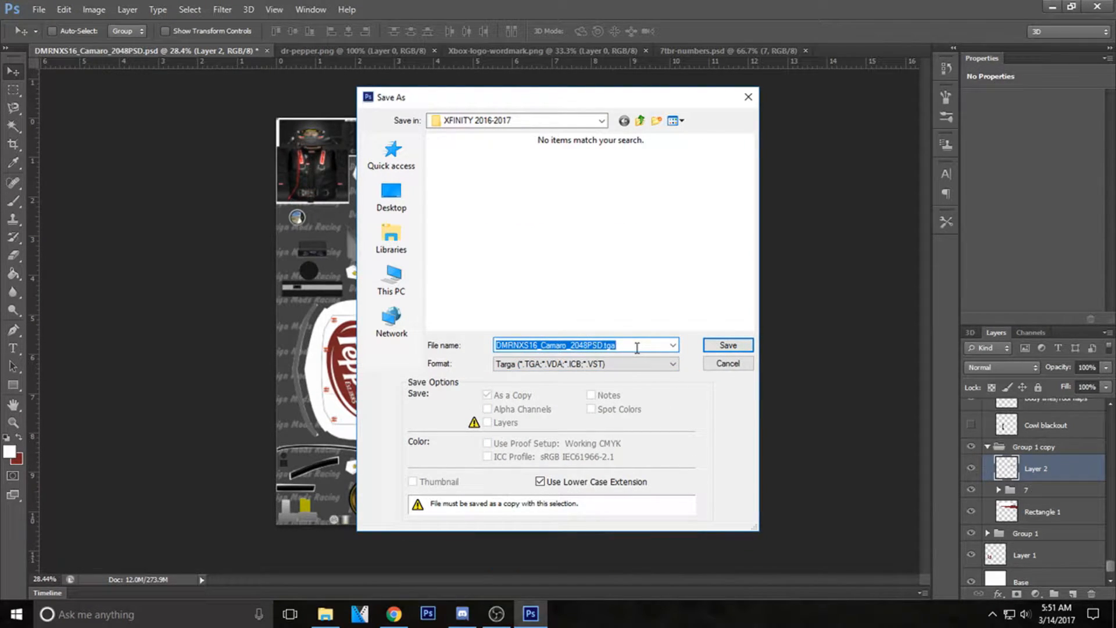
text(TestForVideo)
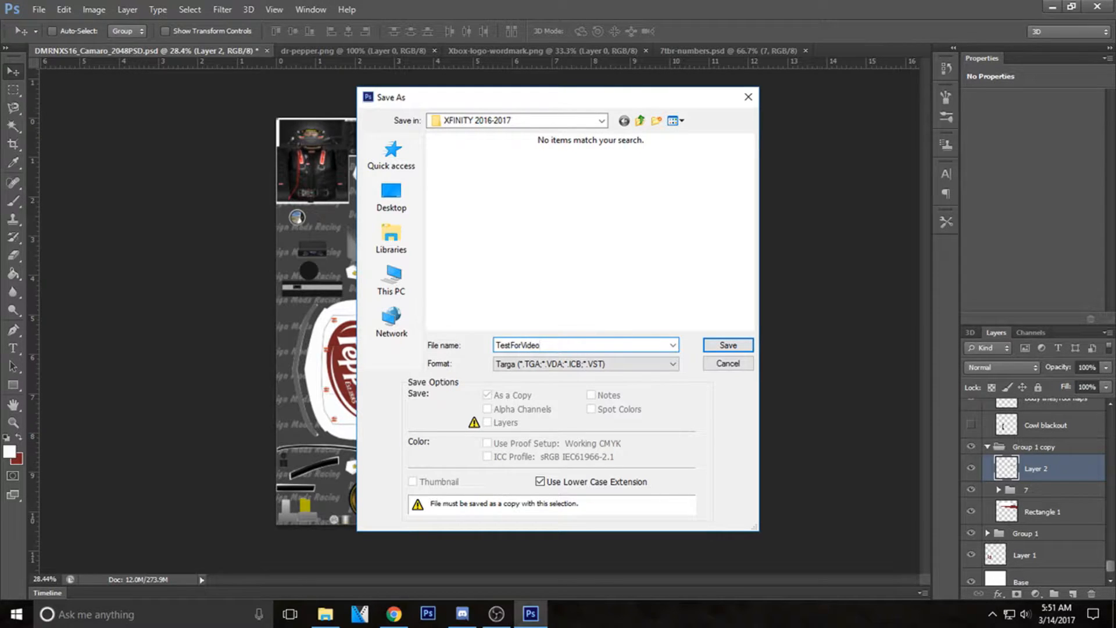
key(Return)
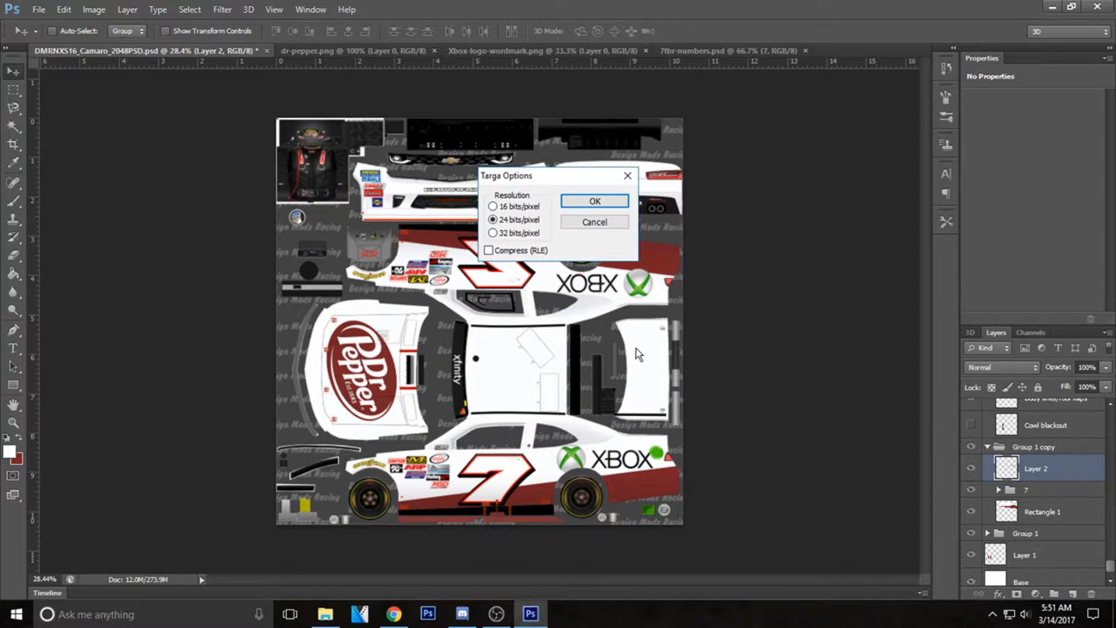
click(494, 234)
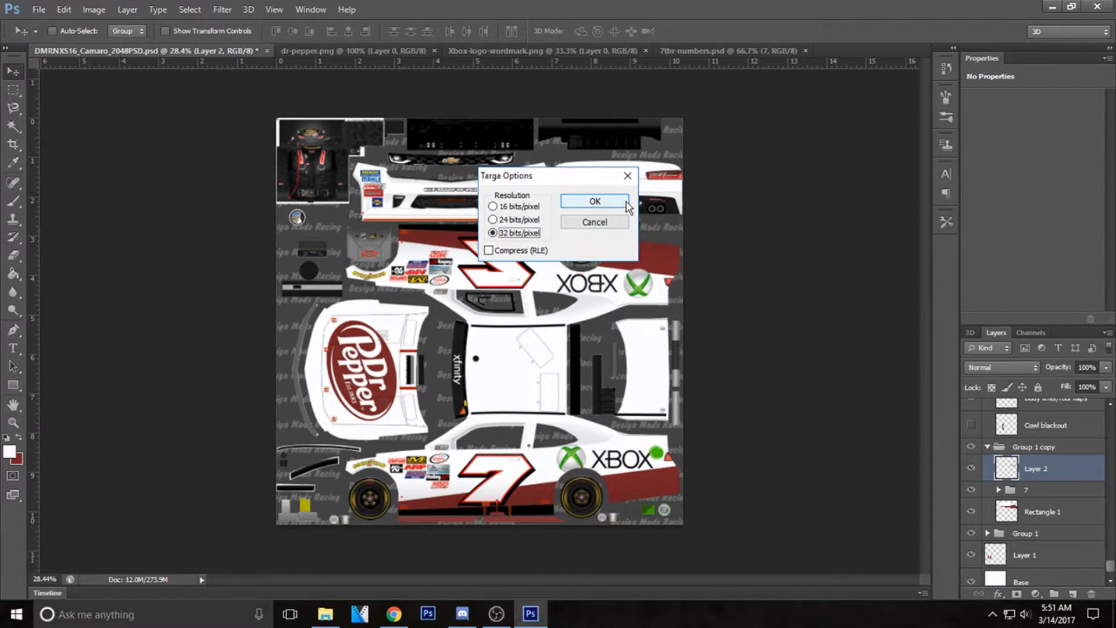
click(594, 202)
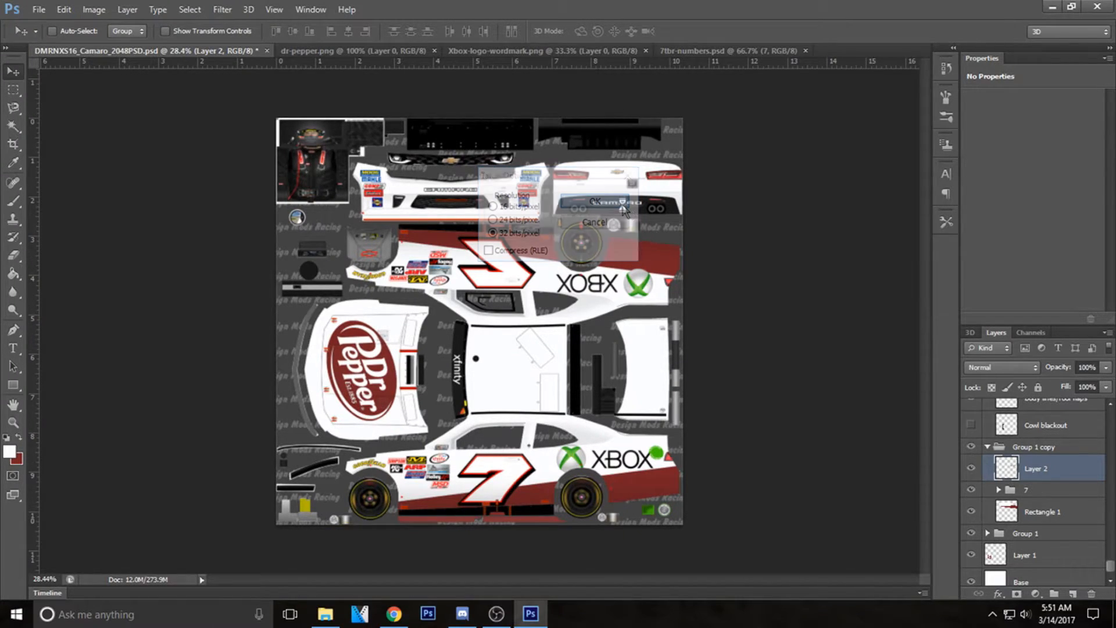